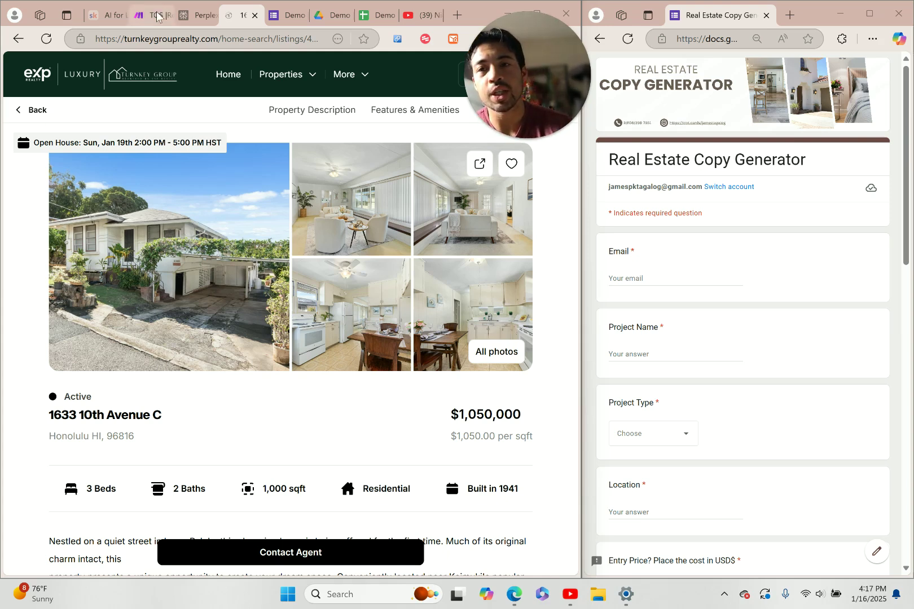
Walk through the scenario's webhook, router and module branches, then switch to the Skool community page
{"action": "left_click", "coordinate": [140, 17]}
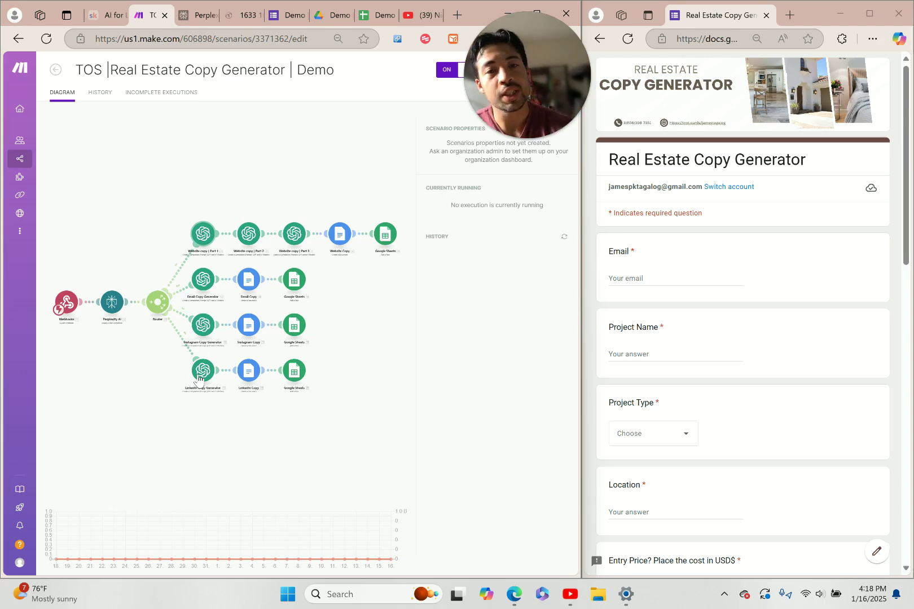
{"action": "scroll", "coordinate": [666, 276], "scroll_direction": "down", "scroll_amount": 4}
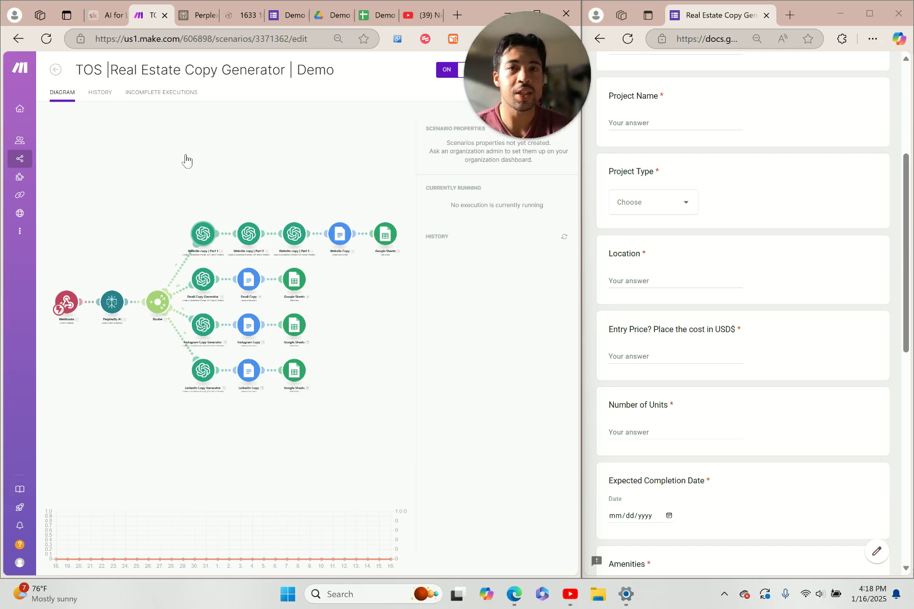
{"action": "left_click", "coordinate": [113, 17]}
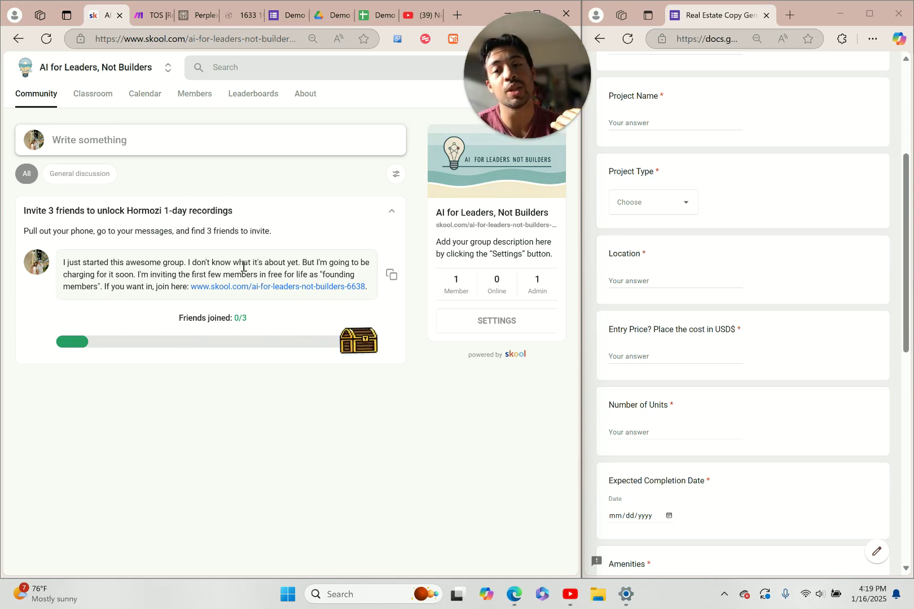
Scroll back to the top of the Make scenario and glance at the Perplexity page
{"action": "left_click", "coordinate": [145, 17]}
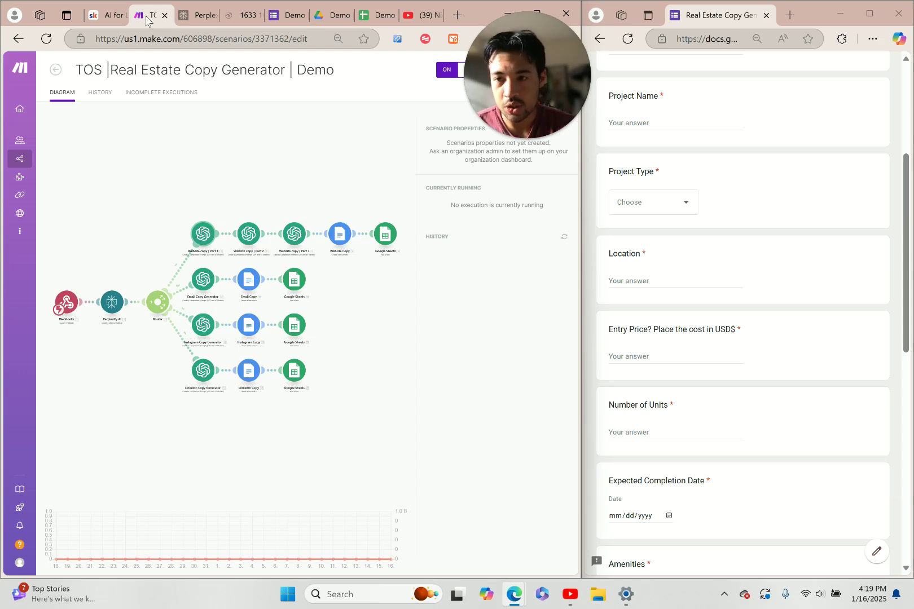
{"action": "scroll", "coordinate": [702, 157], "scroll_direction": "up", "scroll_amount": 5}
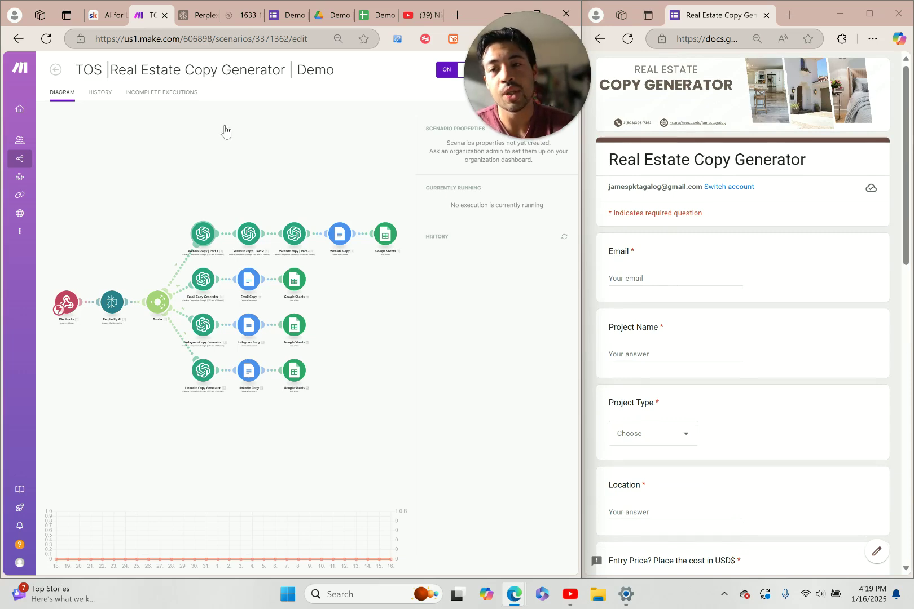
{"action": "left_click", "coordinate": [197, 17]}
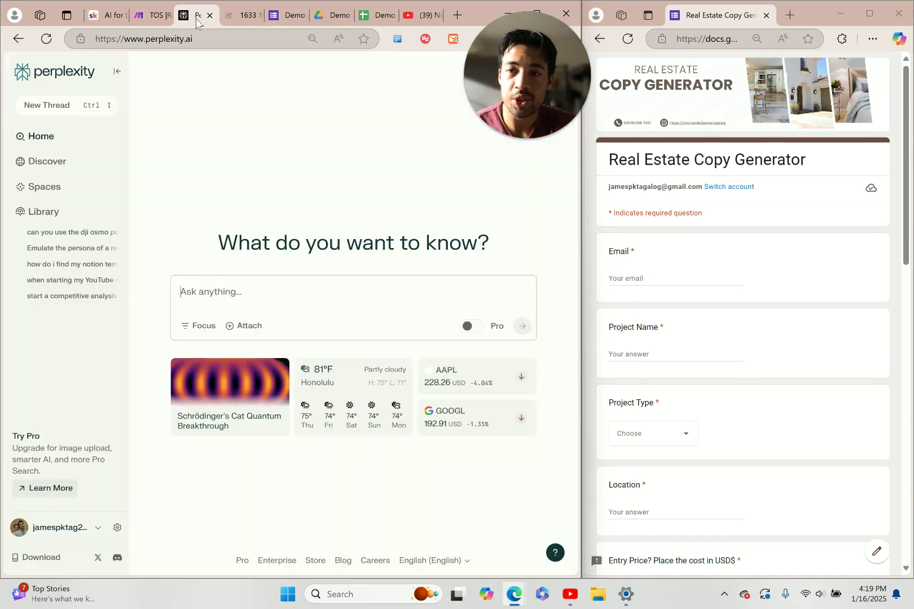
Show the demo Drive folder and the empty Copy Automation sheet, then return to the property listing
{"action": "left_click", "coordinate": [332, 15]}
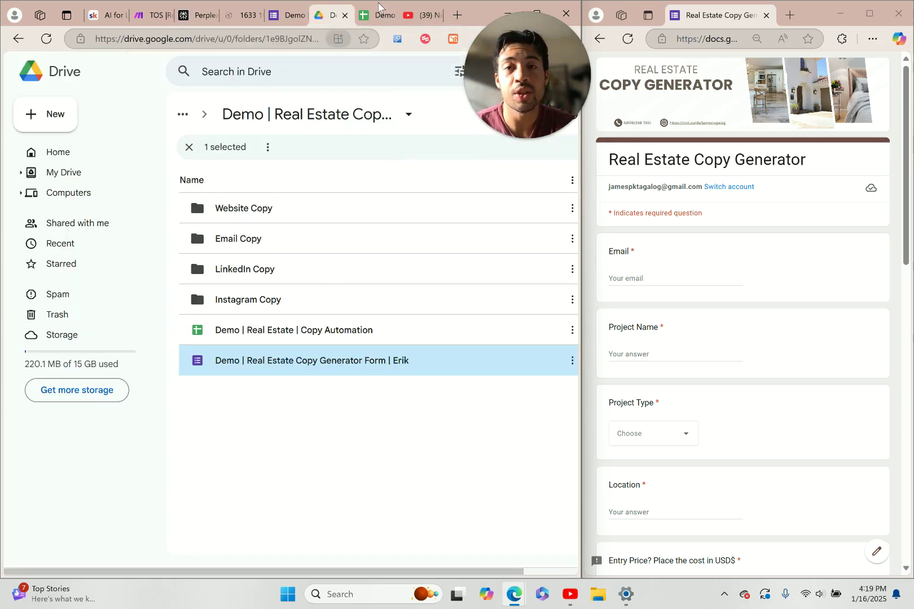
{"action": "left_click", "coordinate": [369, 15]}
{"action": "left_click", "coordinate": [263, 275]}
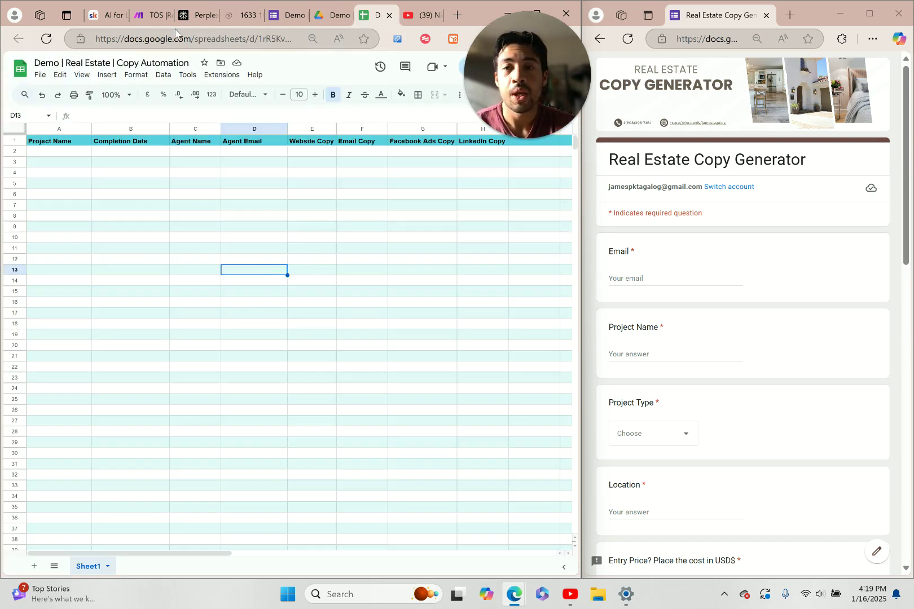
{"action": "left_click", "coordinate": [146, 16]}
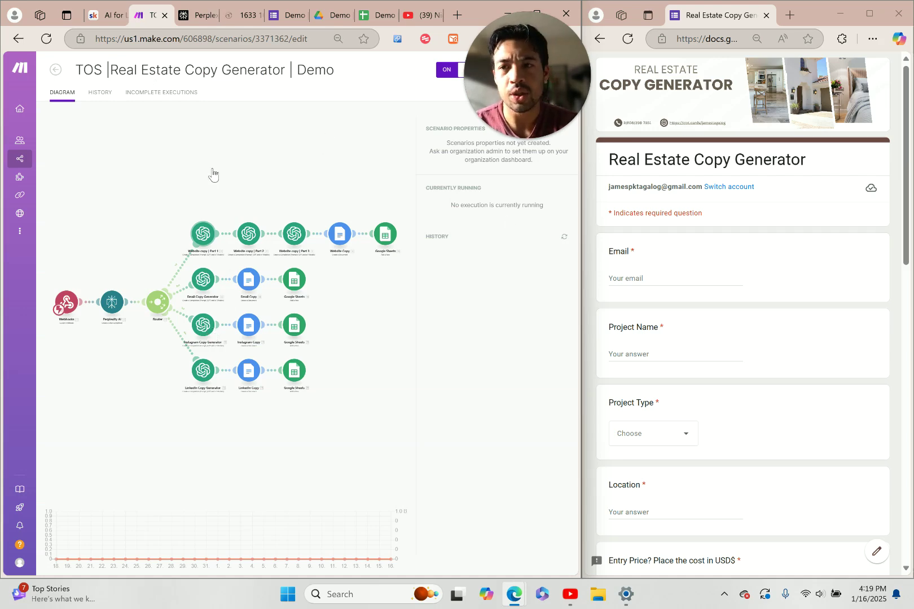
{"action": "left_click", "coordinate": [243, 15]}
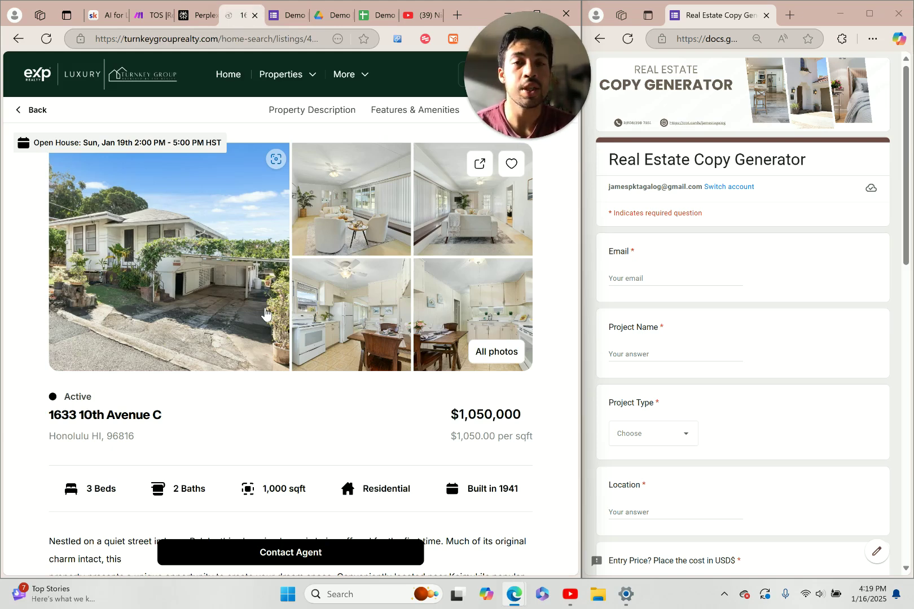
Fill the form's Email field with the saved autofill address
{"action": "scroll", "coordinate": [265, 313], "scroll_direction": "down", "scroll_amount": 1}
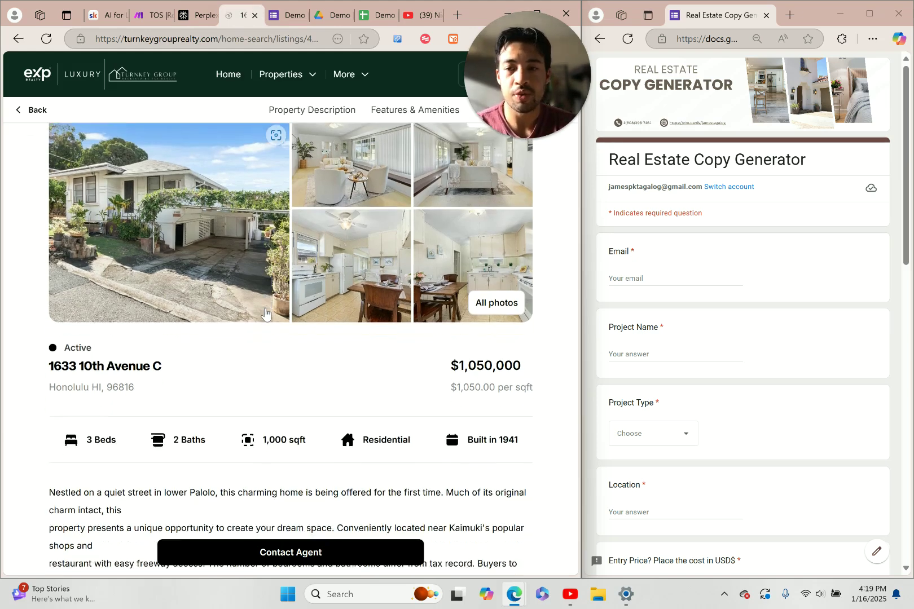
{"action": "left_click", "coordinate": [641, 274]}
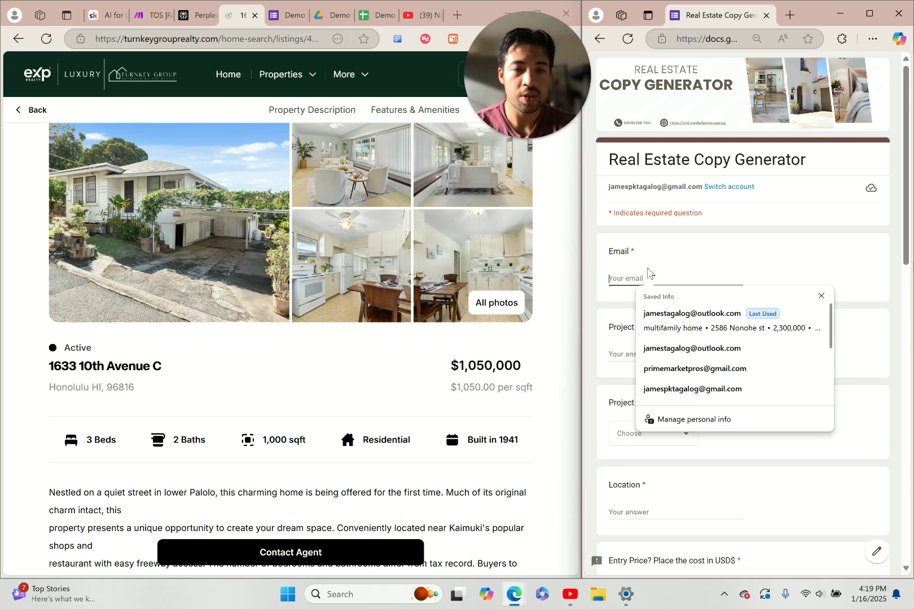
{"action": "type", "text": "jam"}
{"action": "left_click", "coordinate": [671, 315]}
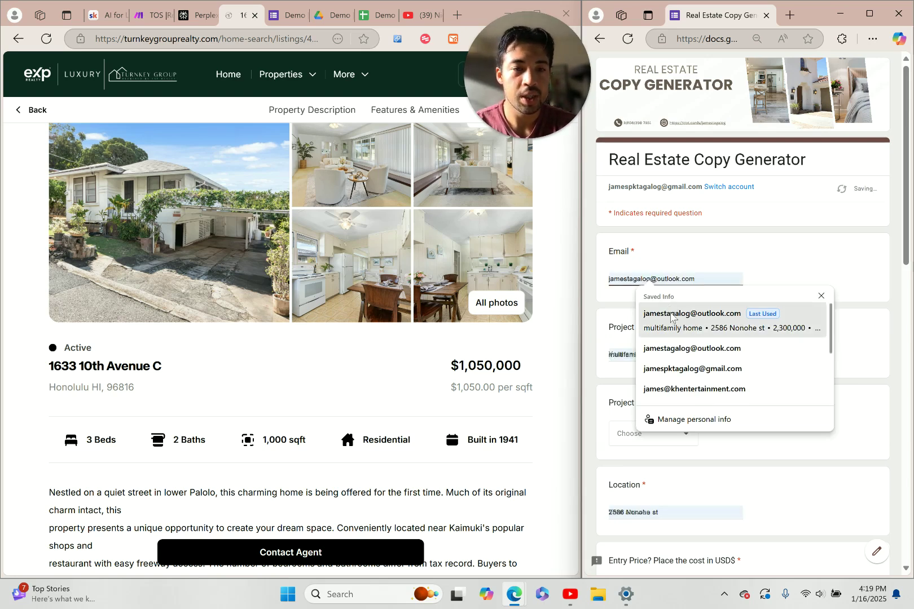
{"action": "left_click", "coordinate": [671, 350]}
{"action": "scroll", "coordinate": [653, 327], "scroll_direction": "down", "scroll_amount": 1}
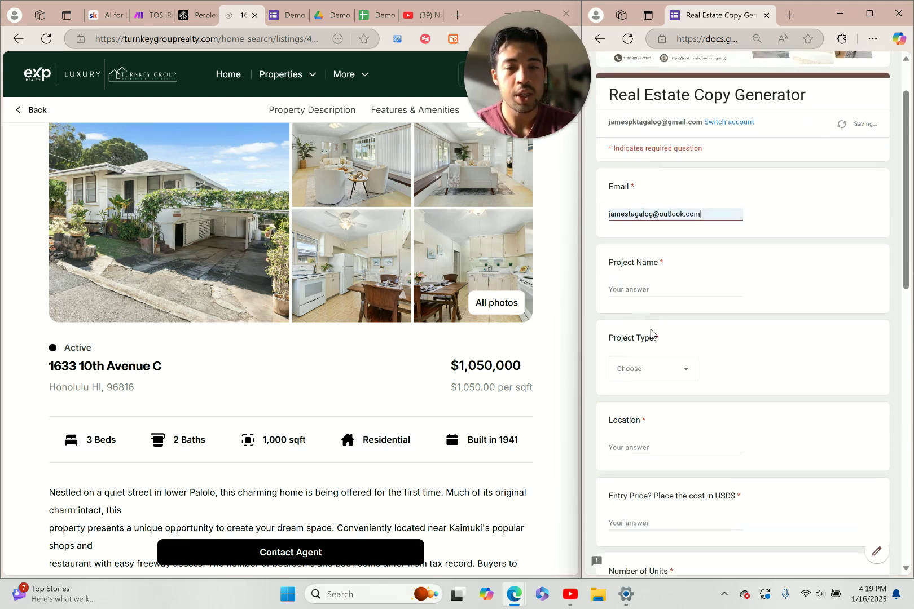
Enter Project Name 'Single Family Home Palolo' and set Project Type to Residential
{"action": "left_click", "coordinate": [638, 290]}
{"action": "type", "text": "Single Family Home PAl"}
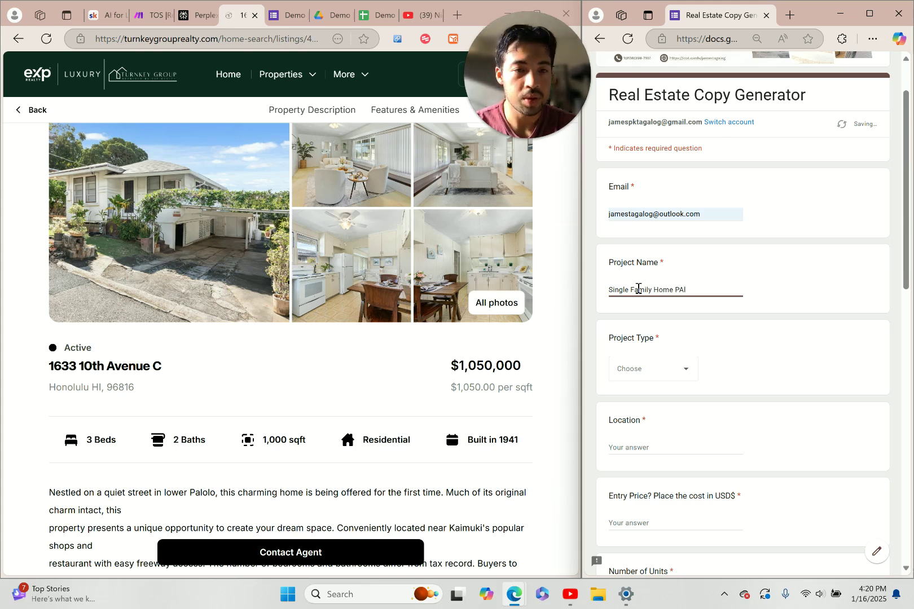
{"action": "type", "text": "olo"}
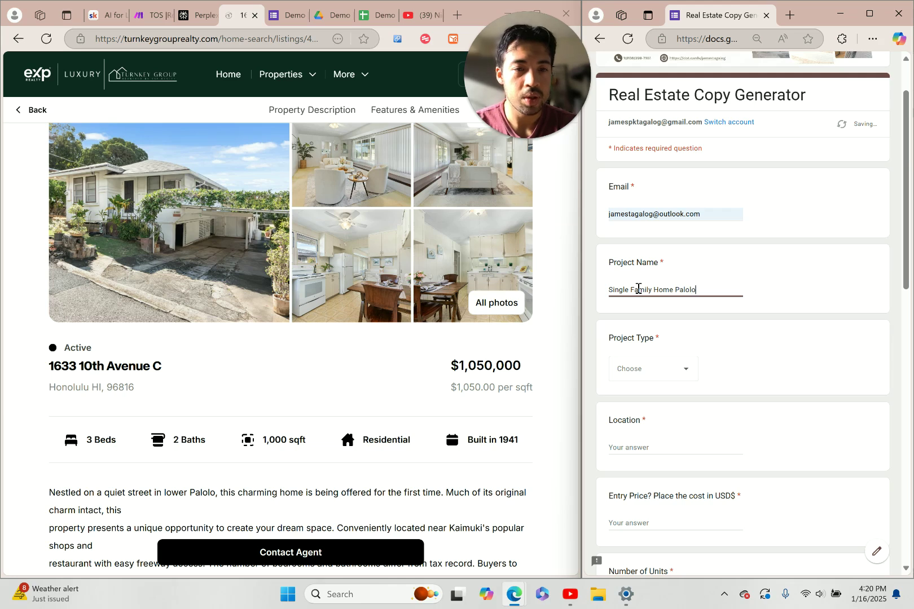
{"action": "left_click", "coordinate": [681, 370]}
{"action": "left_click", "coordinate": [672, 402]}
{"action": "scroll", "coordinate": [729, 347], "scroll_direction": "down", "scroll_amount": 2}
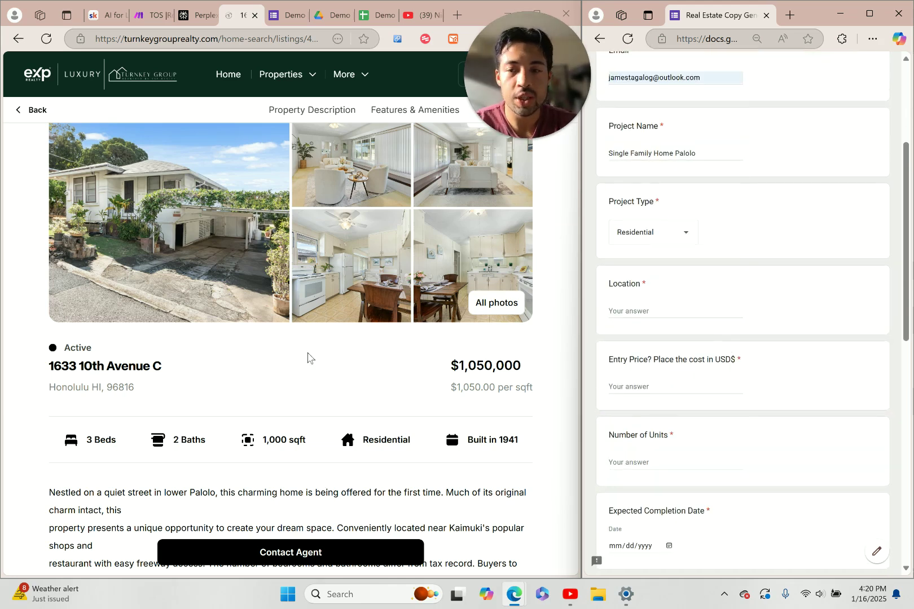
Copy the listing's street address and city/zip line into the Location answer
{"action": "left_click", "coordinate": [67, 370]}
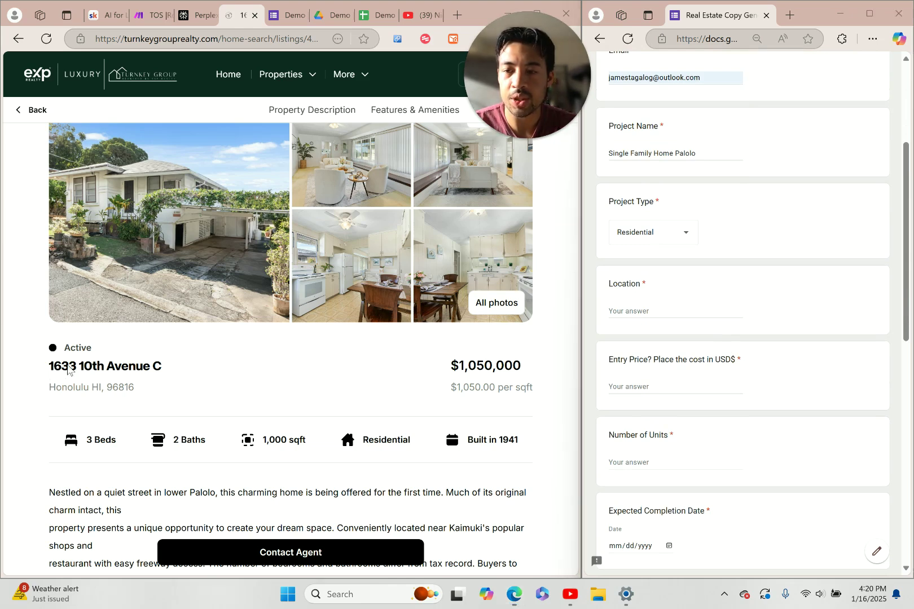
{"action": "left_click_drag", "start_coordinate": [171, 373], "coordinate": [48, 370]}
{"action": "key", "text": "ctrl+c"}
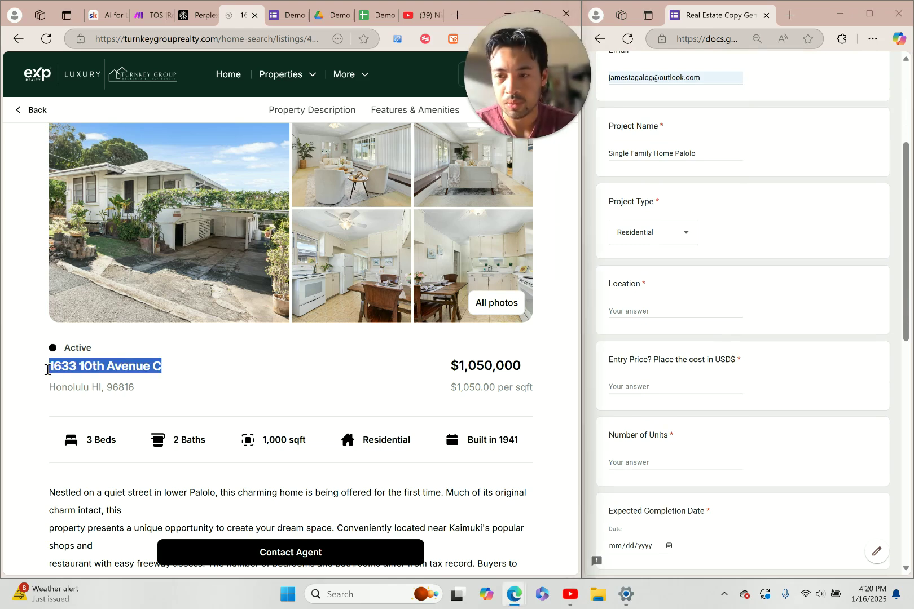
{"action": "left_click", "coordinate": [634, 307]}
{"action": "left_click", "coordinate": [637, 311]}
{"action": "key", "text": "ctrl+v"}
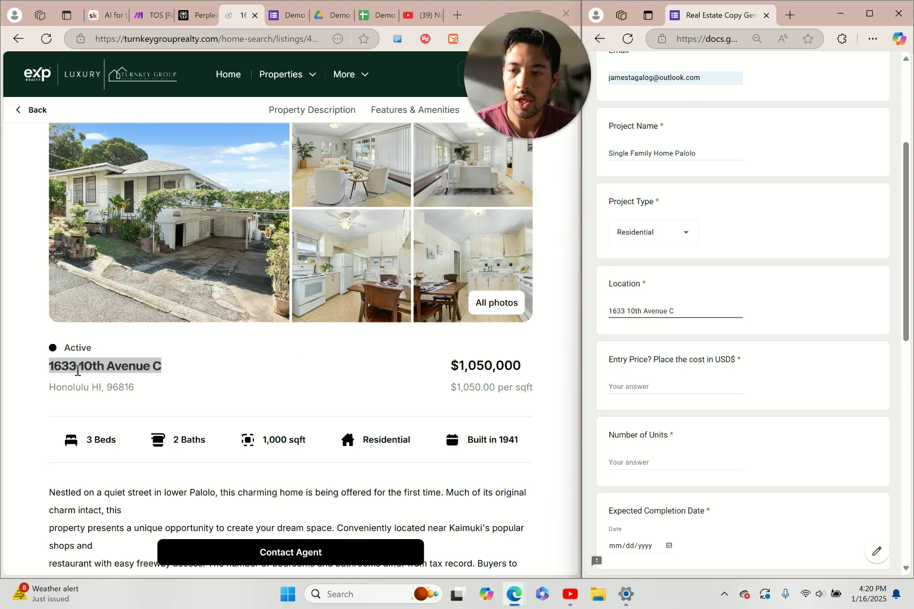
{"action": "left_click_drag", "start_coordinate": [147, 387], "coordinate": [49, 394]}
{"action": "key", "text": "ctrl+c"}
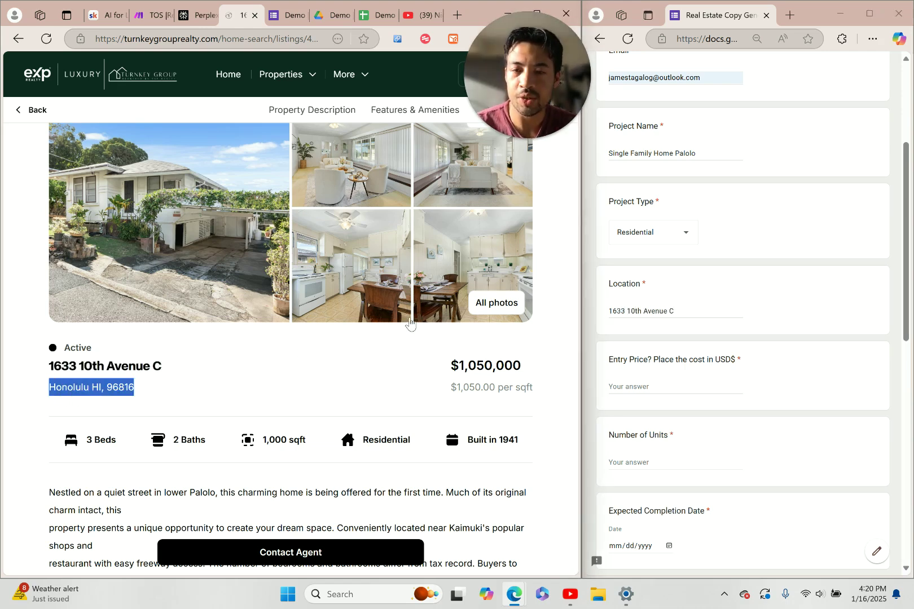
{"action": "left_click", "coordinate": [696, 310]}
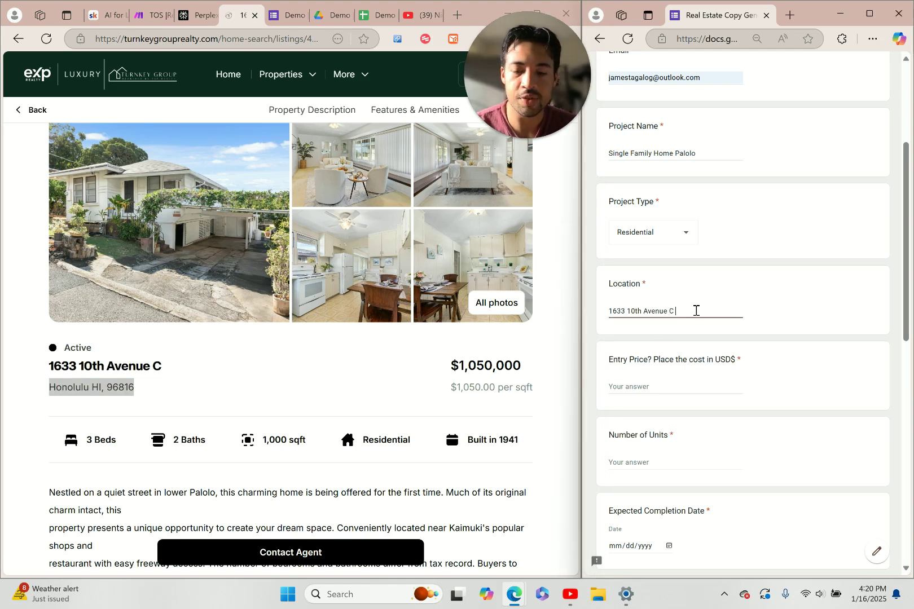
{"action": "key", "text": "ctrl+v"}
Copy the listing price $1,050,000 into Entry Price
{"action": "scroll", "coordinate": [733, 394], "scroll_direction": "down", "scroll_amount": 2}
{"action": "left_click_drag", "start_coordinate": [449, 367], "coordinate": [542, 362]}
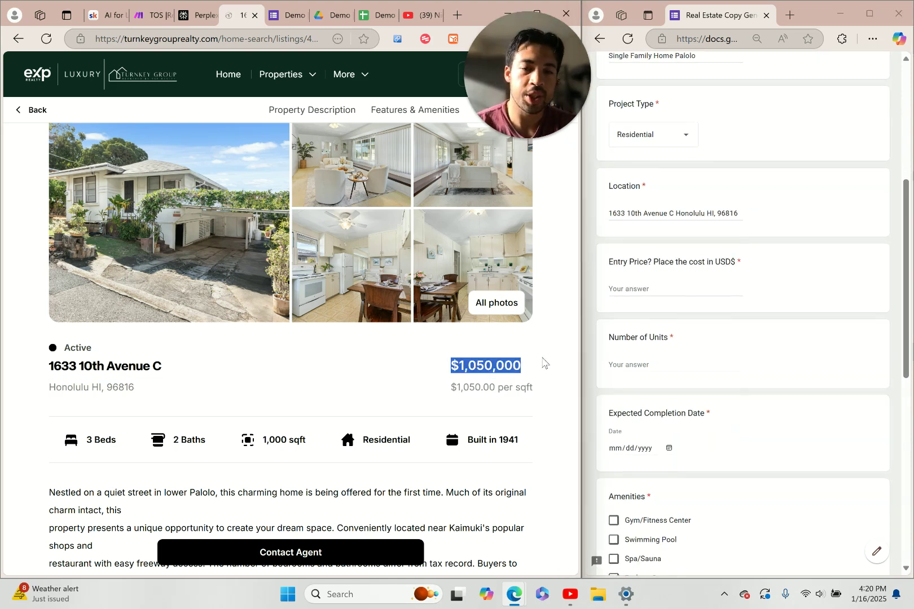
{"action": "key", "text": "ctrl+c"}
{"action": "left_click", "coordinate": [636, 288]}
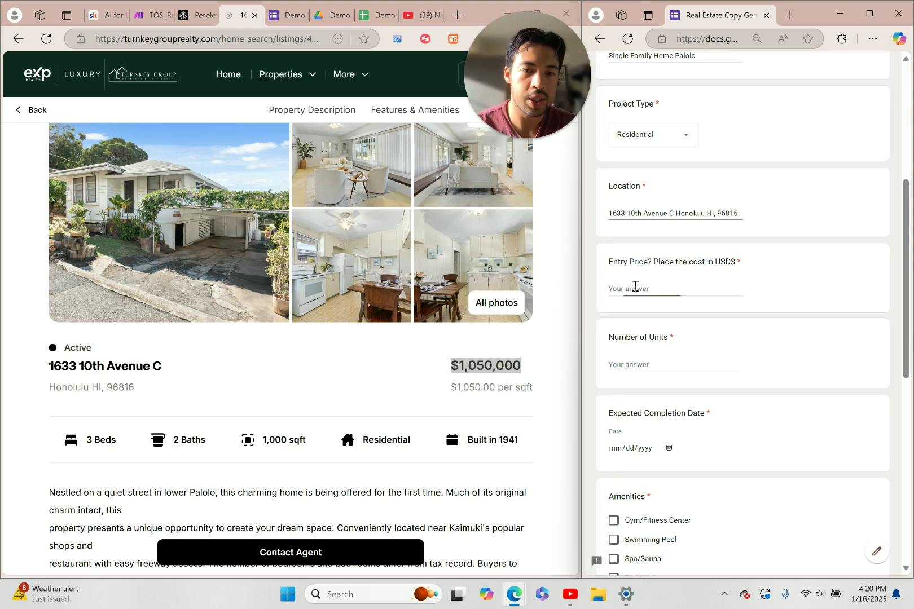
{"action": "key", "text": "ctrl+v"}
{"action": "scroll", "coordinate": [341, 378], "scroll_direction": "down", "scroll_amount": 1}
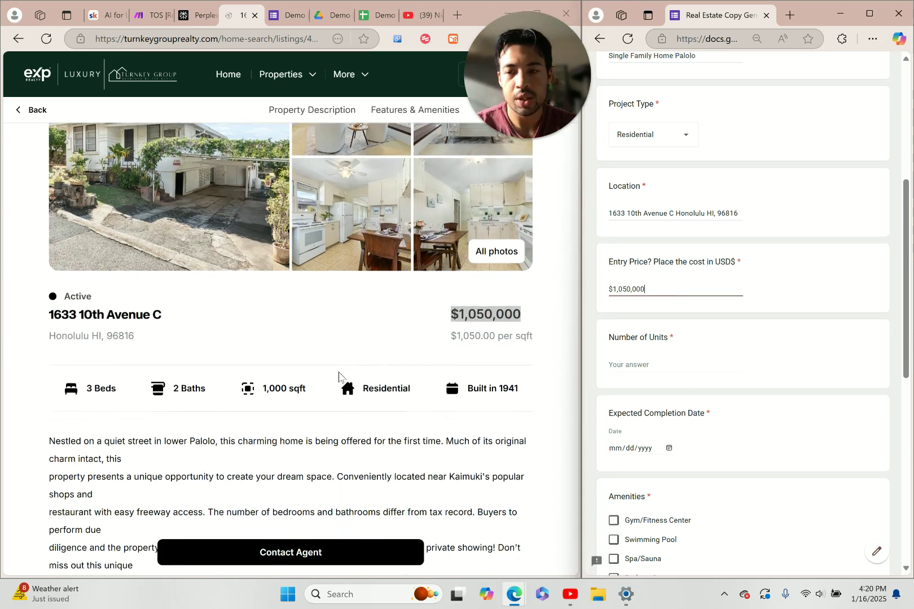
Copy '3 Beds 2 Baths' from the listing into Number of Units
{"action": "left_click", "coordinate": [311, 379]}
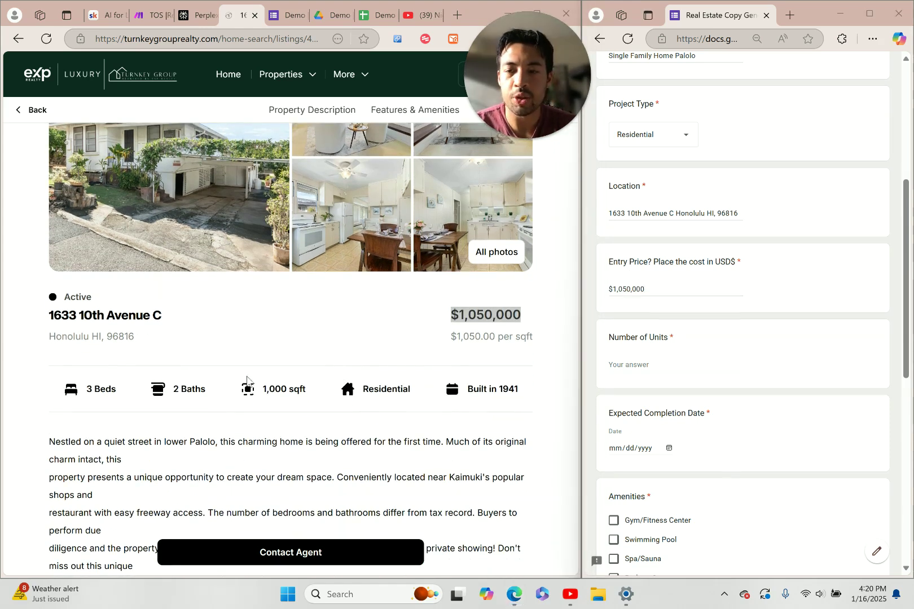
{"action": "left_click", "coordinate": [194, 384]}
{"action": "left_click_drag", "start_coordinate": [194, 384], "coordinate": [88, 389]}
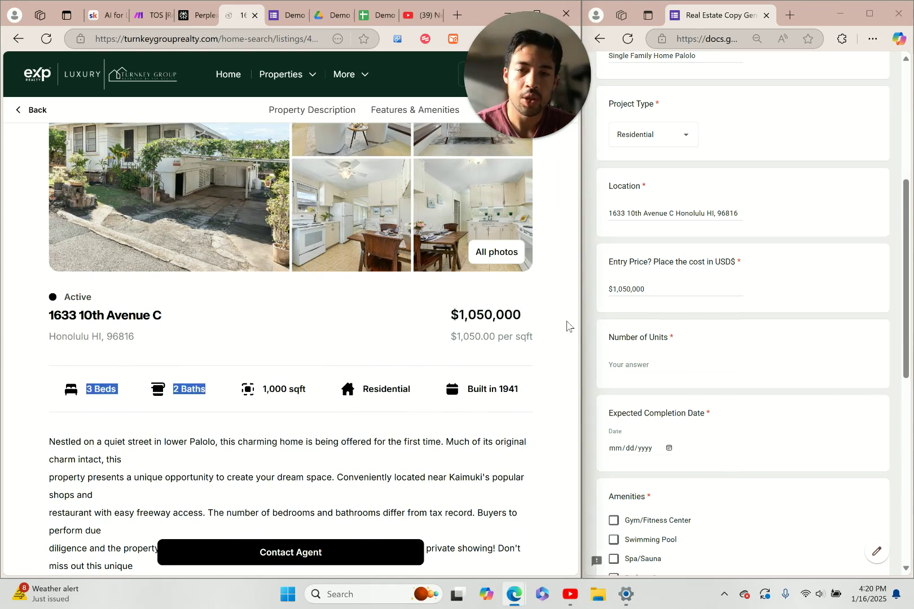
{"action": "left_click", "coordinate": [648, 370]}
{"action": "key", "text": "ctrl+v"}
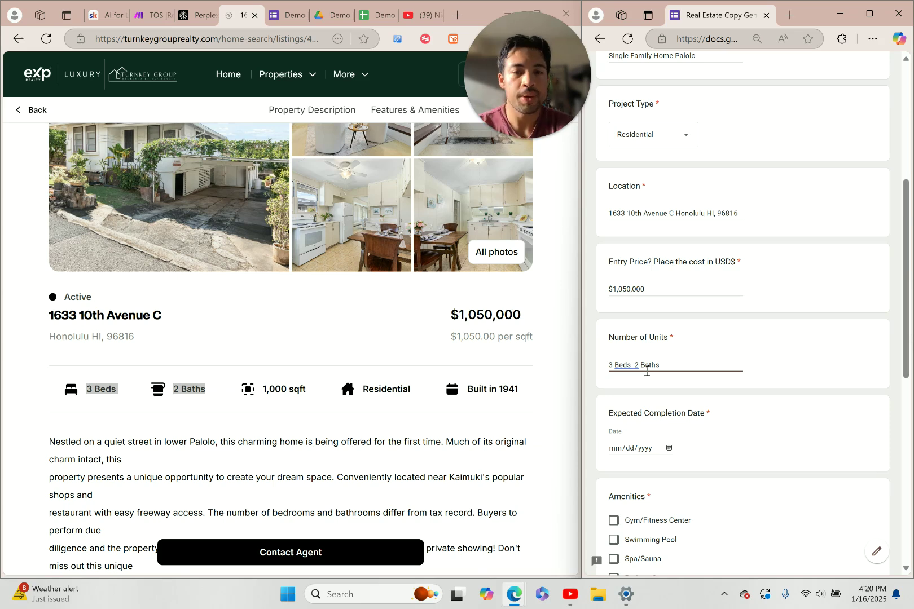
{"action": "scroll", "coordinate": [649, 409], "scroll_direction": "down", "scroll_amount": 2}
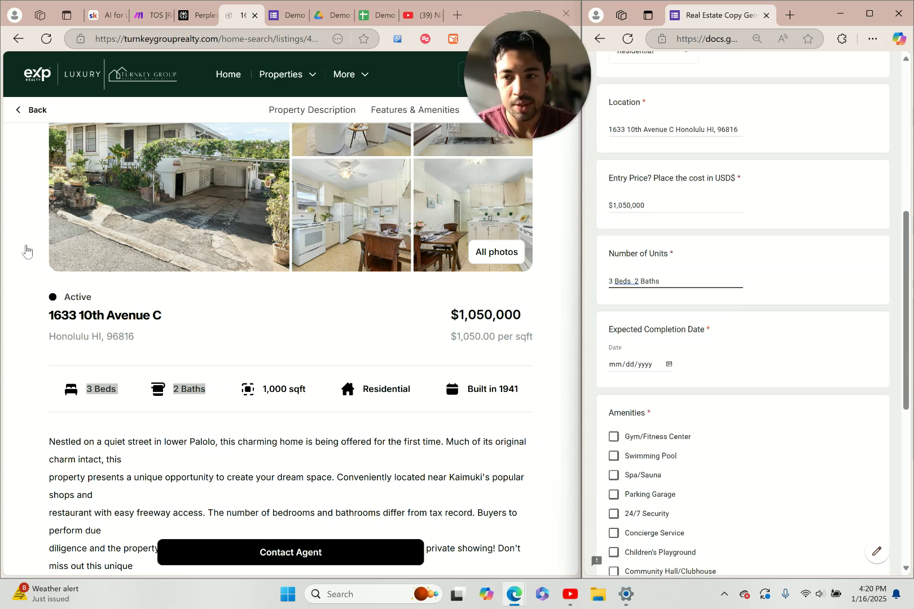
Tick and then untick Spa/Sauna, and check the listing for its actual amenities
{"action": "scroll", "coordinate": [575, 322], "scroll_direction": "down", "scroll_amount": 2}
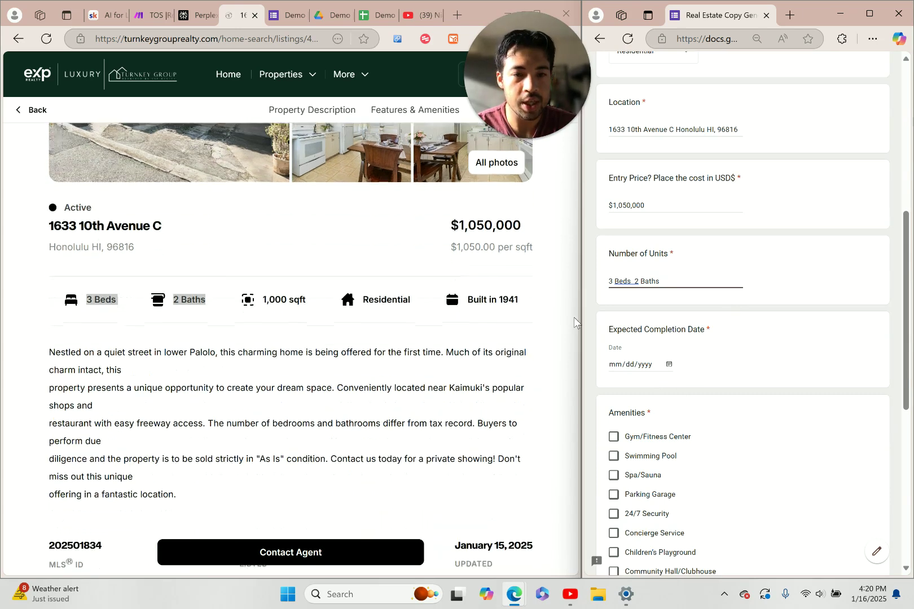
{"action": "scroll", "coordinate": [749, 399], "scroll_direction": "down", "scroll_amount": 3}
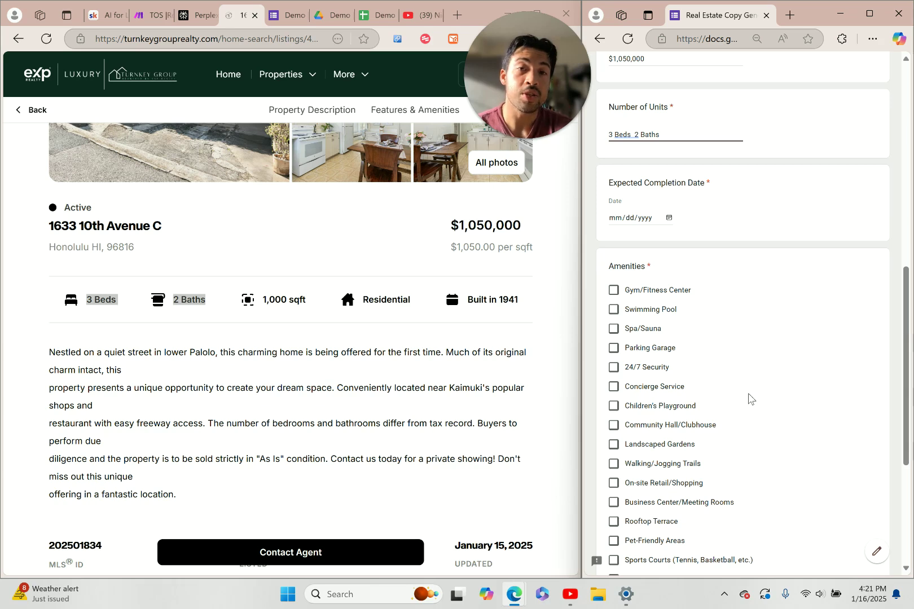
{"action": "left_click", "coordinate": [734, 330]}
{"action": "scroll", "coordinate": [730, 337], "scroll_direction": "down", "scroll_amount": 3}
{"action": "left_click", "coordinate": [631, 151]}
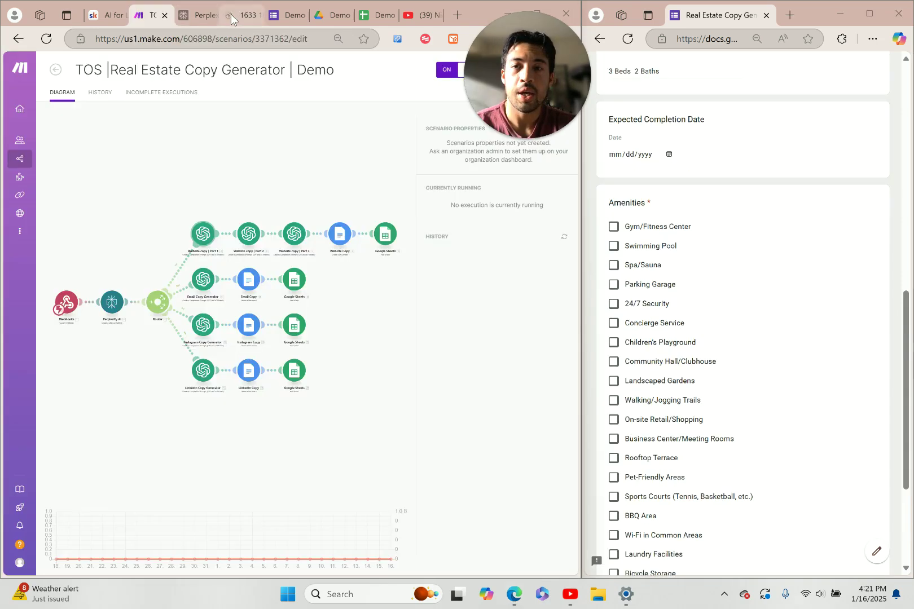
{"action": "left_click", "coordinate": [237, 15]}
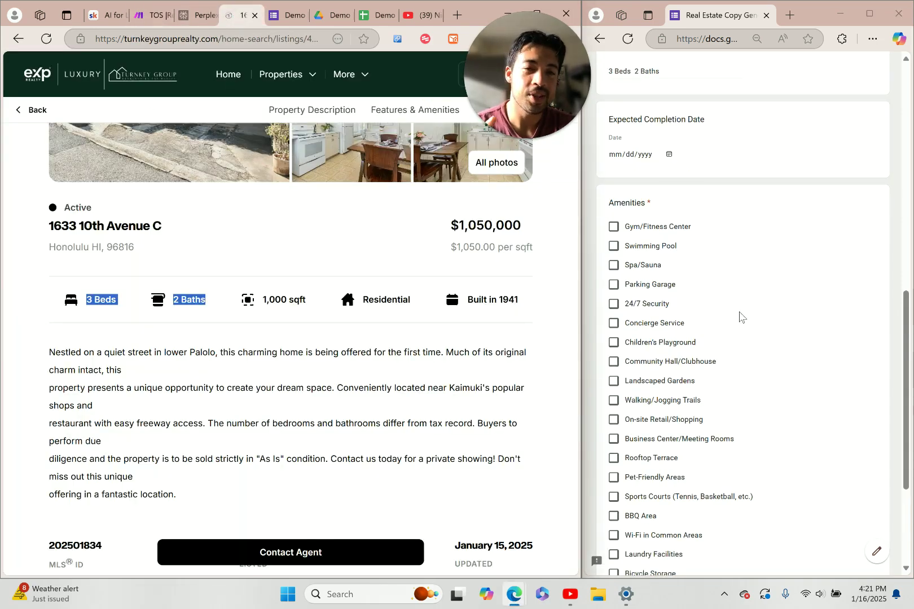
Tick Parking Garage, 24/7 Security, Children's Playground, Community Hall/Clubhouse, Landscaped Gardens and Walking/Jogging Trails
{"action": "scroll", "coordinate": [740, 316], "scroll_direction": "down", "scroll_amount": 1}
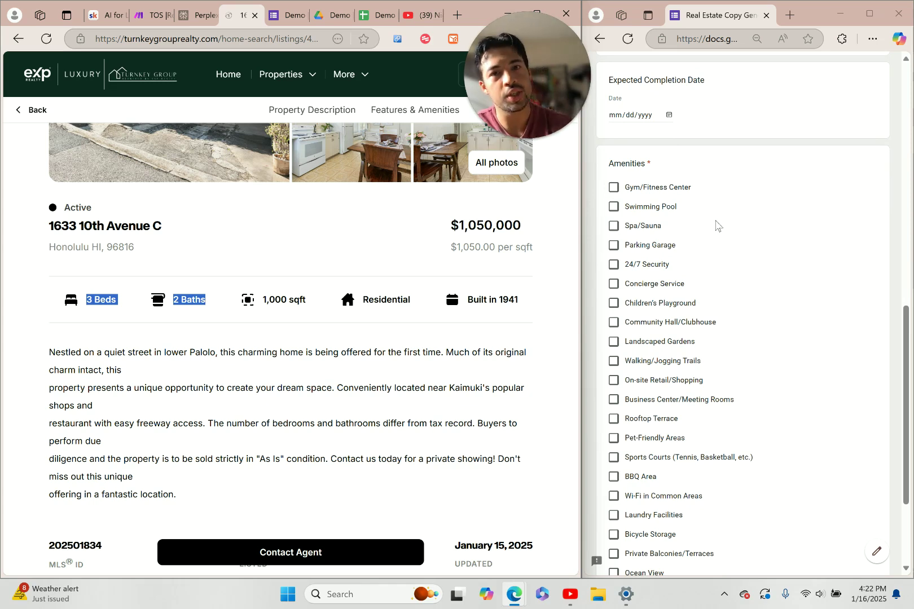
{"action": "scroll", "coordinate": [616, 226], "scroll_direction": "down", "scroll_amount": 1}
{"action": "left_click", "coordinate": [614, 206]}
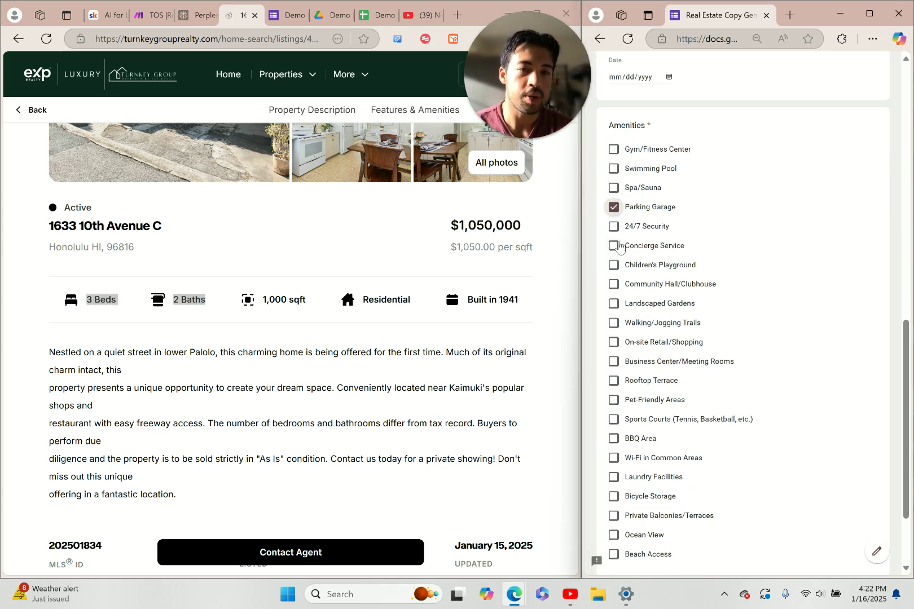
{"action": "left_click", "coordinate": [613, 226]}
{"action": "scroll", "coordinate": [629, 288], "scroll_direction": "down", "scroll_amount": 1}
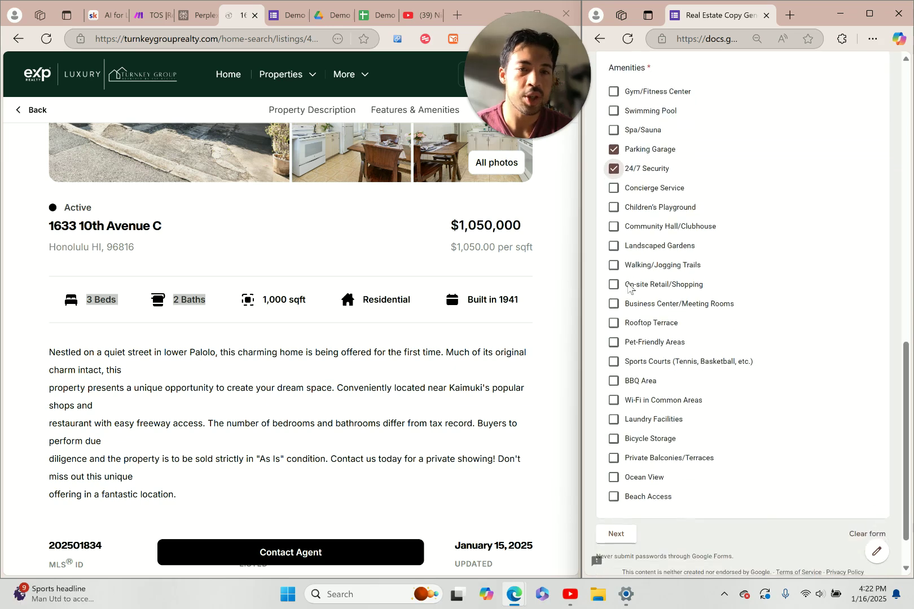
{"action": "left_click", "coordinate": [628, 213]}
{"action": "left_click", "coordinate": [614, 227]}
{"action": "scroll", "coordinate": [652, 272], "scroll_direction": "down", "scroll_amount": 1}
{"action": "left_click", "coordinate": [614, 213]}
{"action": "left_click", "coordinate": [613, 232]}
Tick Pet-Friendly Areas, BBQ Area, Laundry Facilities and Ocean View, then continue to Contact Info
{"action": "scroll", "coordinate": [648, 366], "scroll_direction": "down", "scroll_amount": 1}
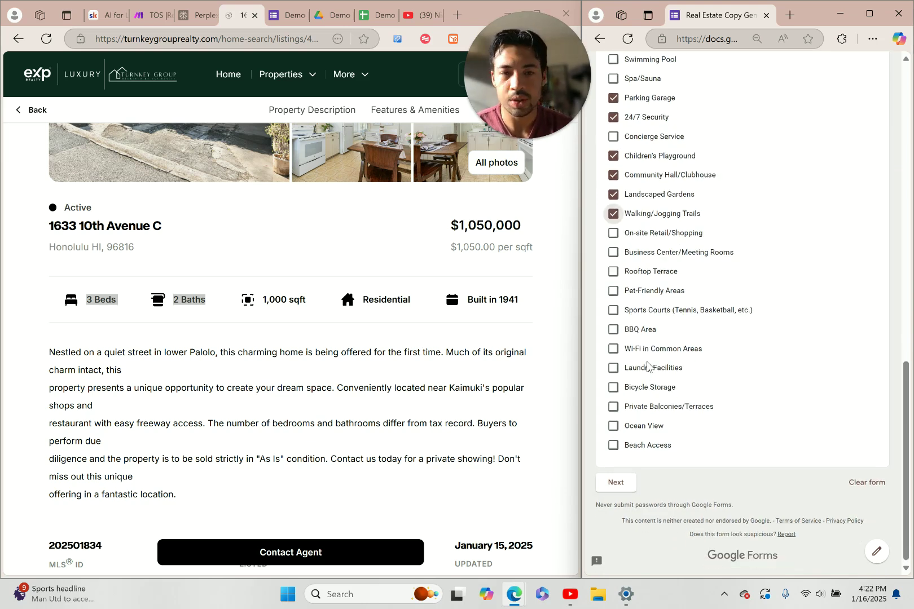
{"action": "left_click", "coordinate": [613, 291]}
{"action": "scroll", "coordinate": [799, 301], "scroll_direction": "down", "scroll_amount": 1}
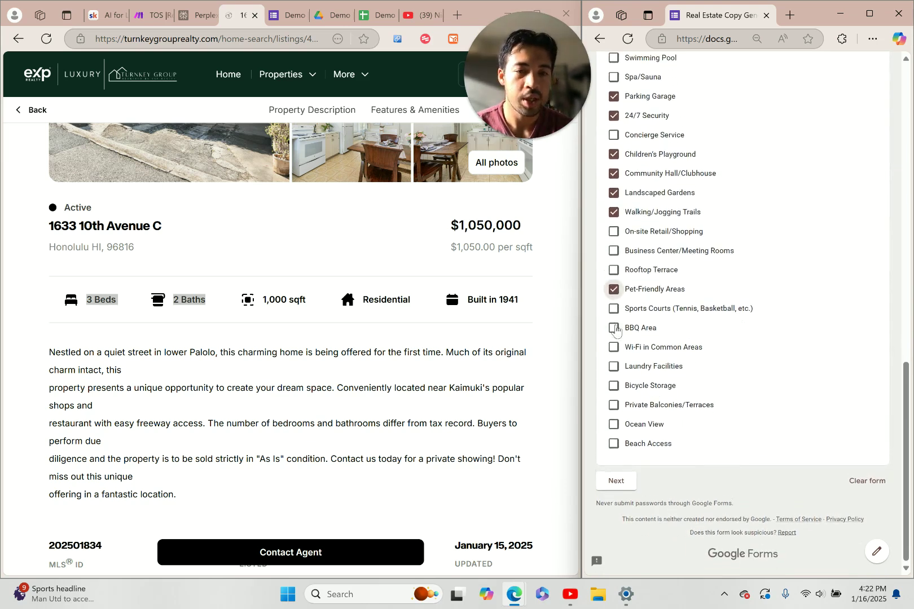
{"action": "left_click", "coordinate": [613, 327]}
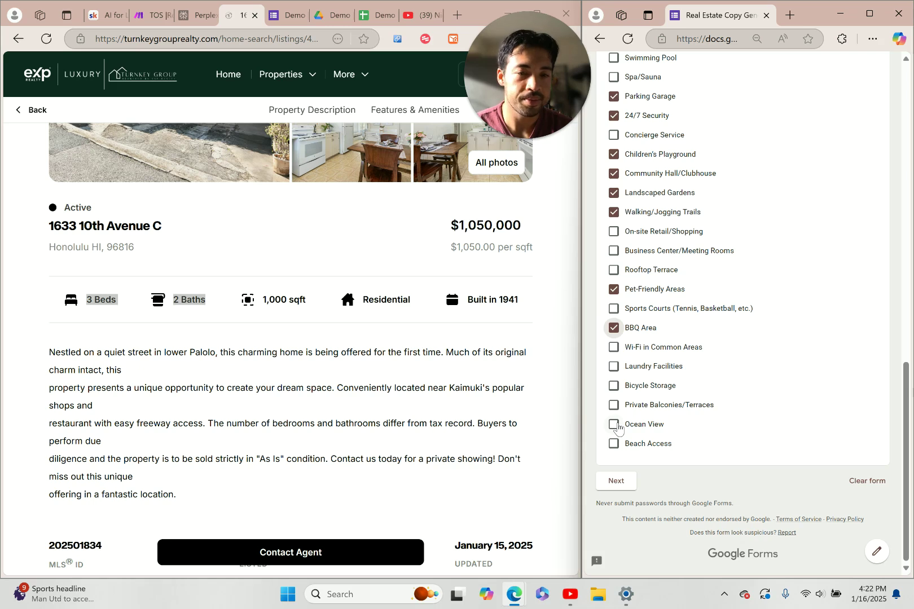
{"action": "left_click", "coordinate": [613, 367]}
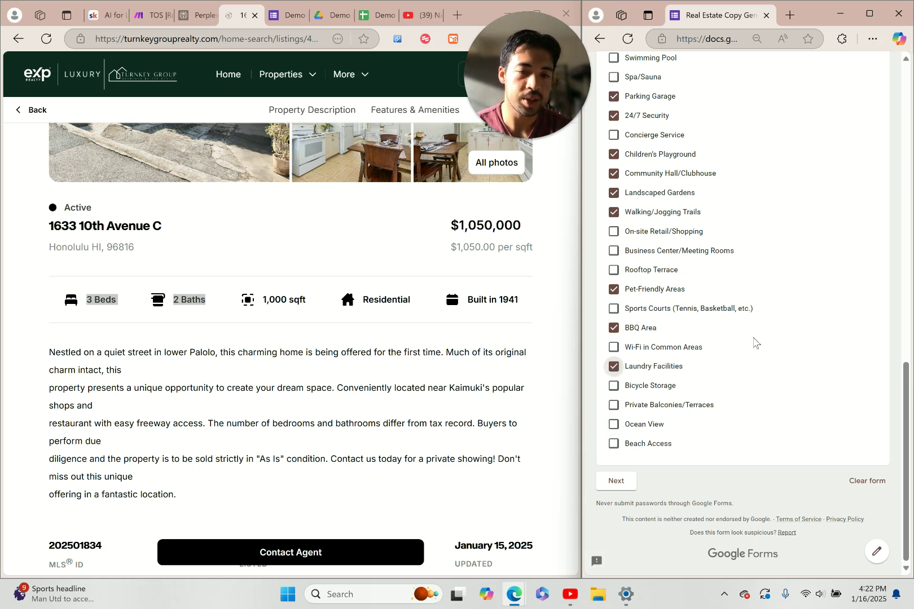
{"action": "left_click", "coordinate": [613, 425]}
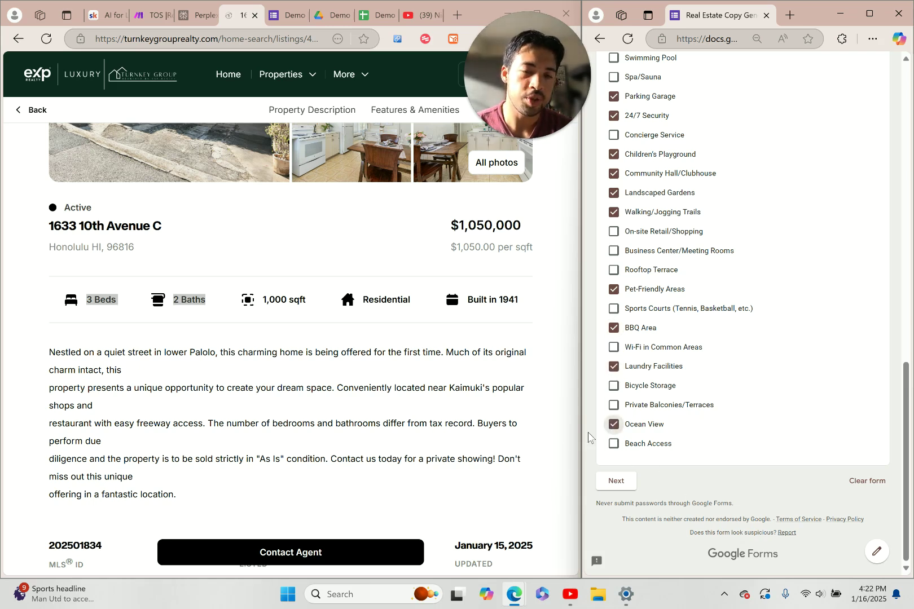
{"action": "scroll", "coordinate": [676, 384], "scroll_direction": "up", "scroll_amount": 6}
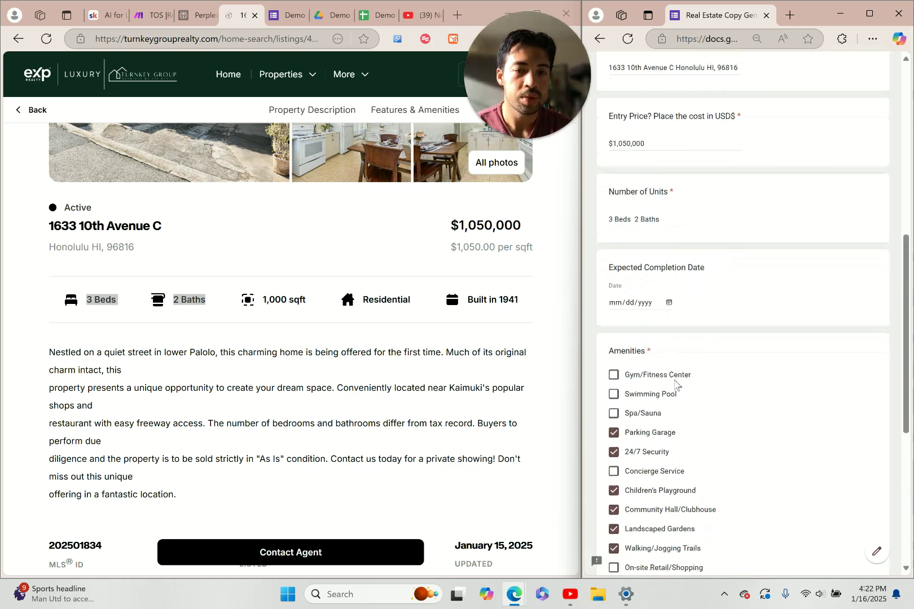
{"action": "scroll", "coordinate": [676, 383], "scroll_direction": "down", "scroll_amount": 3}
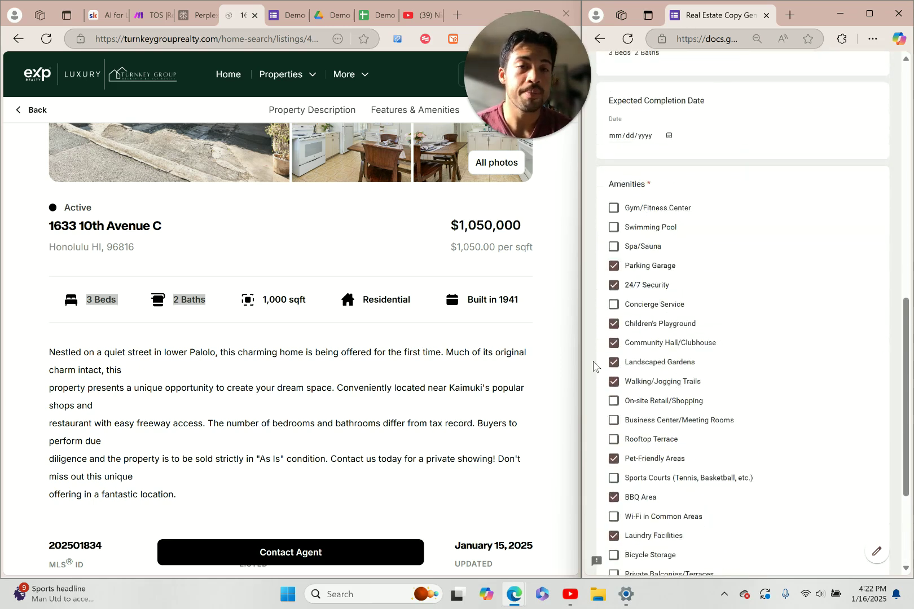
{"action": "scroll", "coordinate": [780, 197], "scroll_direction": "up", "scroll_amount": 11}
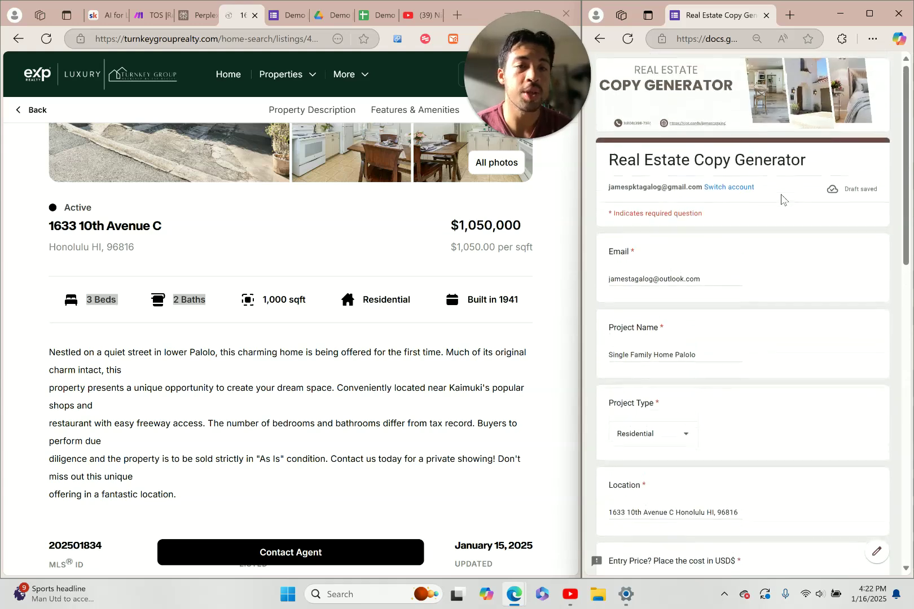
{"action": "scroll", "coordinate": [781, 197], "scroll_direction": "down", "scroll_amount": 14}
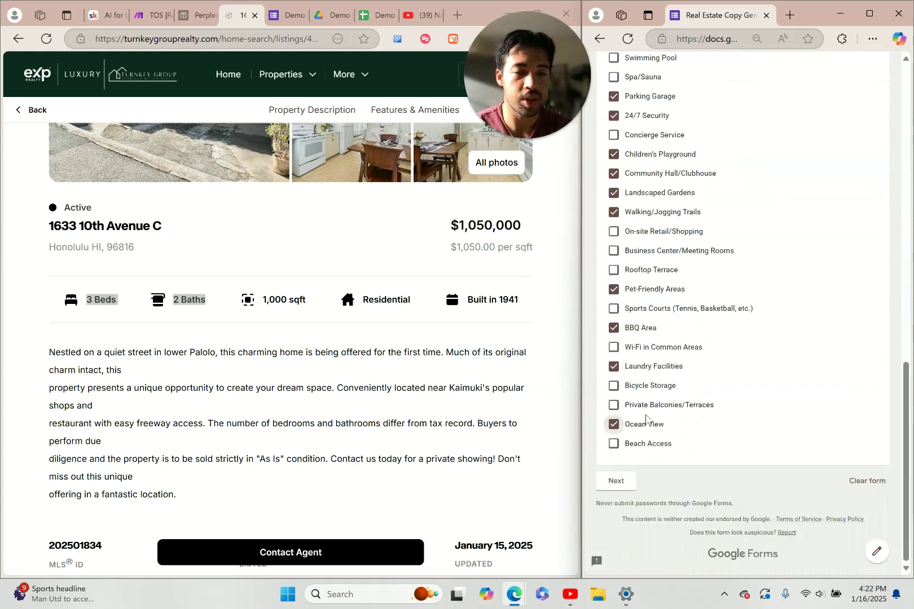
{"action": "left_click", "coordinate": [615, 480]}
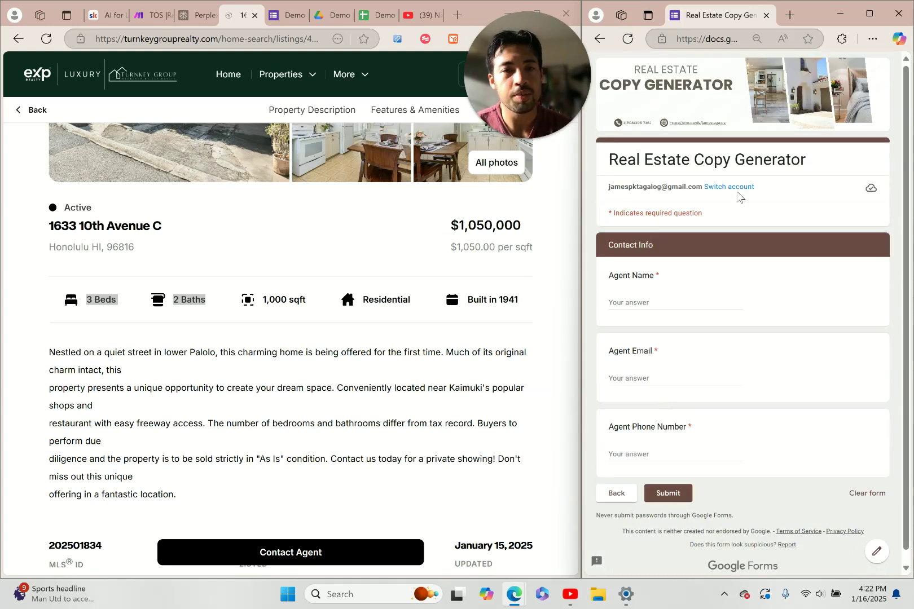
Enter the agent's name, fill their e-mail and phone number from saved autofill entries
{"action": "left_click", "coordinate": [660, 302]}
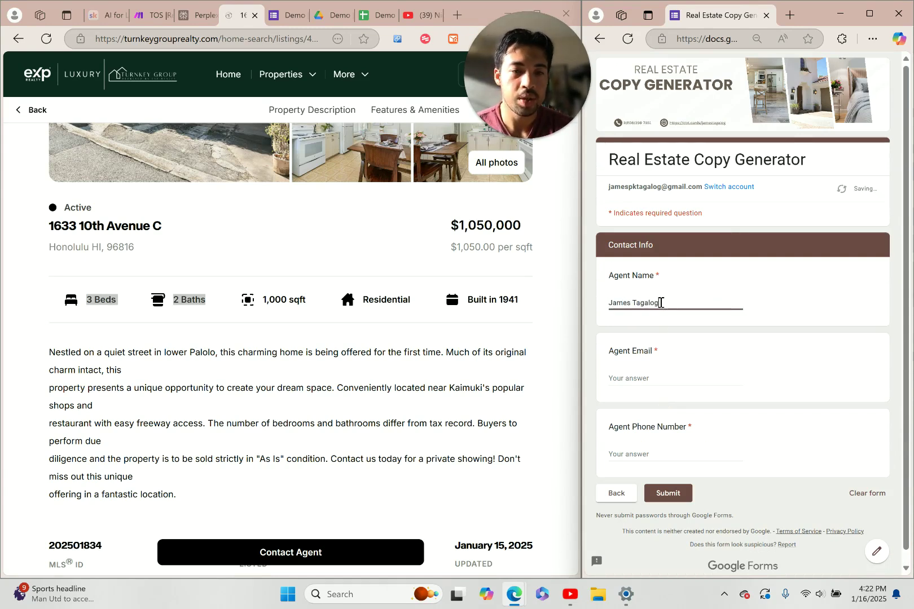
{"action": "left_click", "coordinate": [650, 376]}
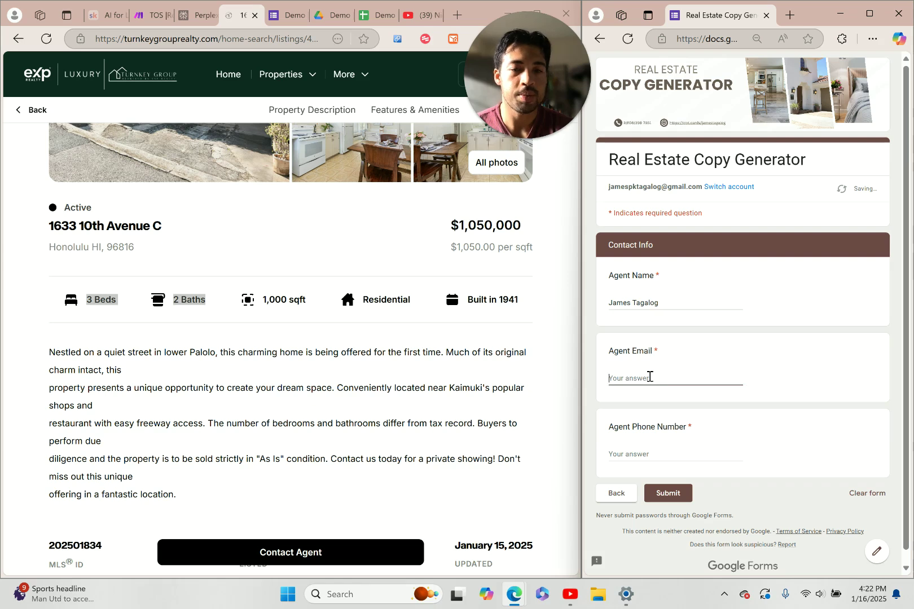
{"action": "type", "text": "JA"}
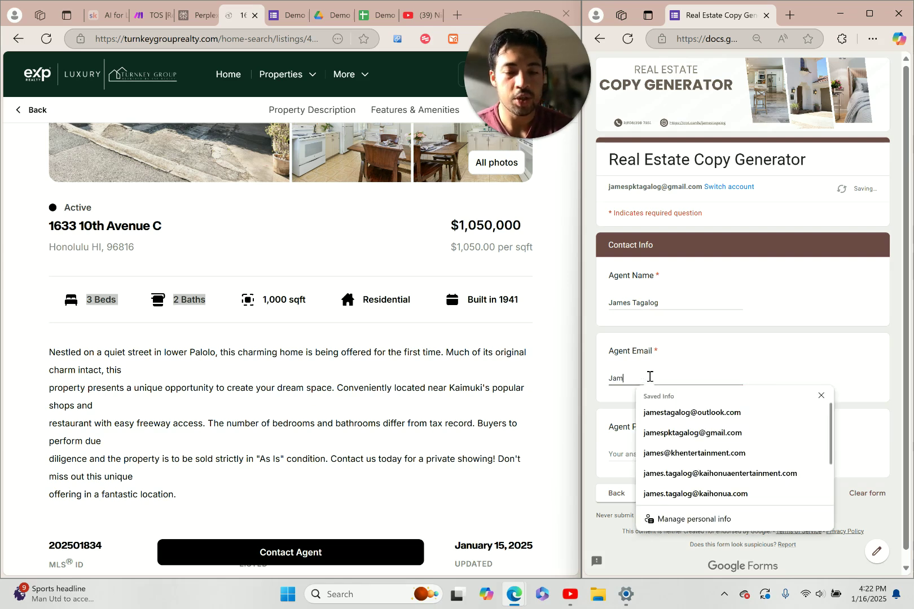
{"action": "left_click", "coordinate": [671, 413]}
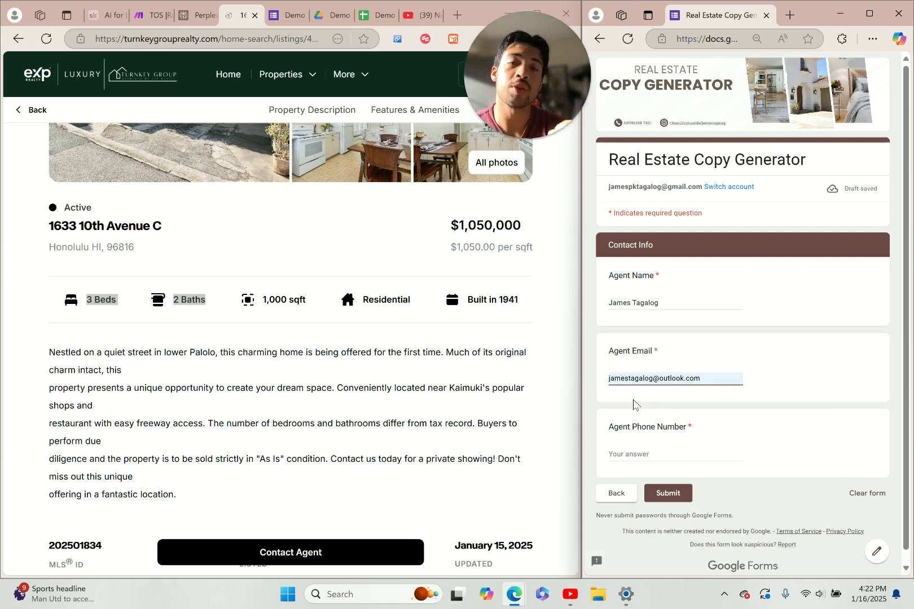
{"action": "left_click", "coordinate": [632, 454]}
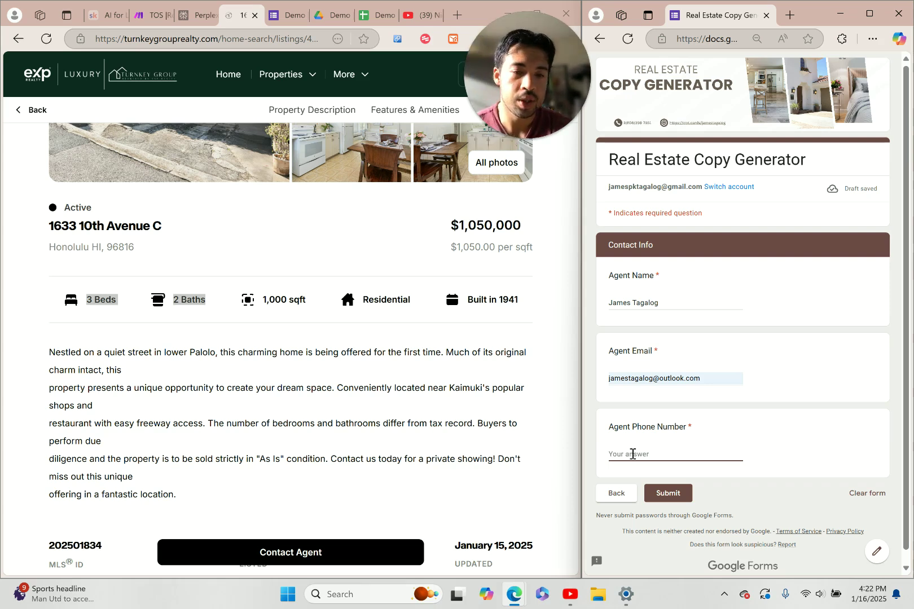
{"action": "type", "text": "808"}
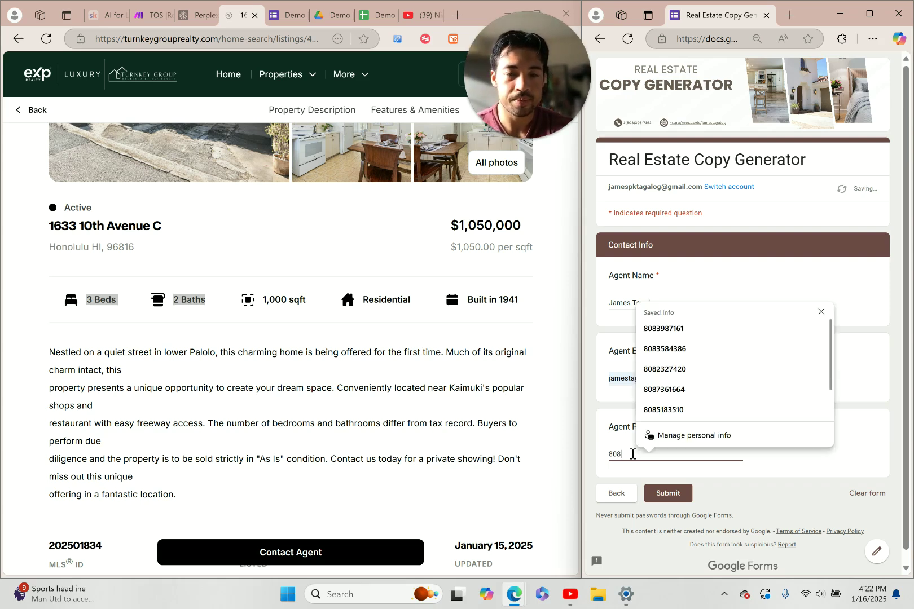
{"action": "left_click", "coordinate": [696, 331]}
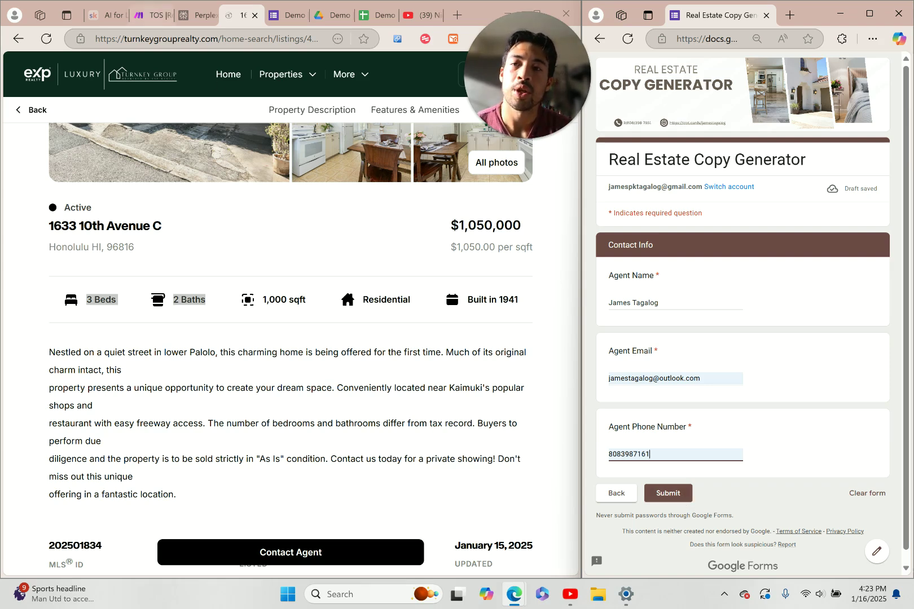
{"action": "left_click", "coordinate": [151, 17]}
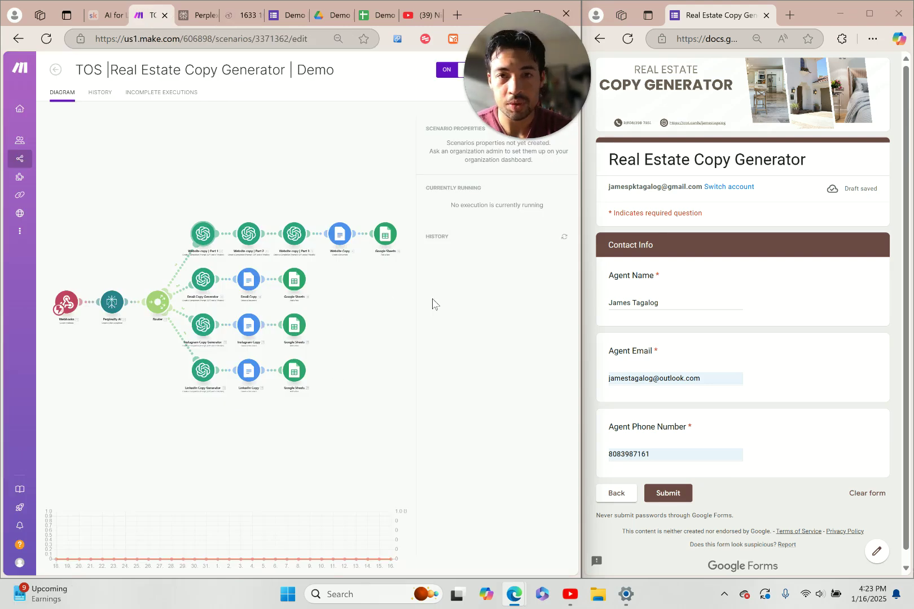
Submit the form, watch the Make scenario run, then switch to the Copy Automation spreadsheet
{"action": "left_click", "coordinate": [667, 493]}
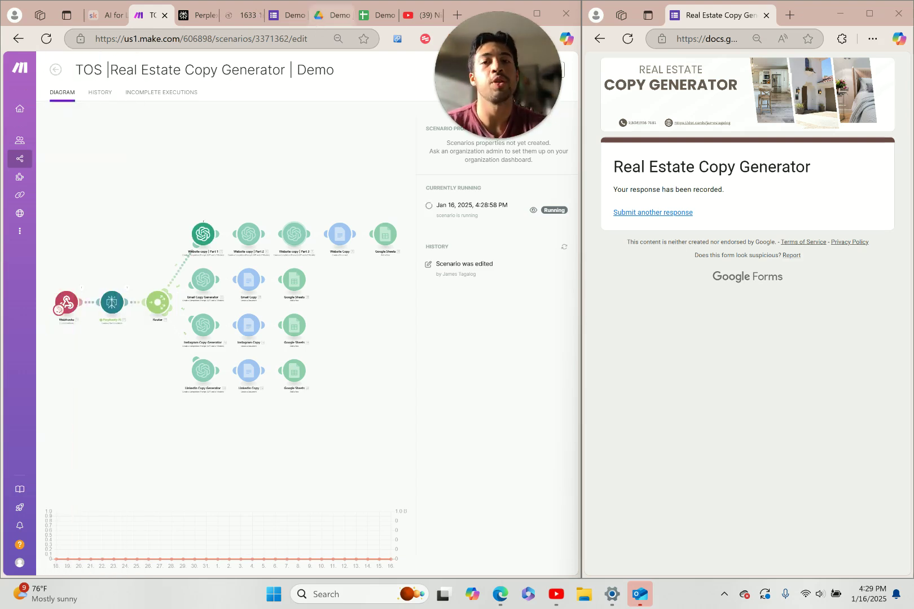
{"action": "left_click", "coordinate": [377, 17]}
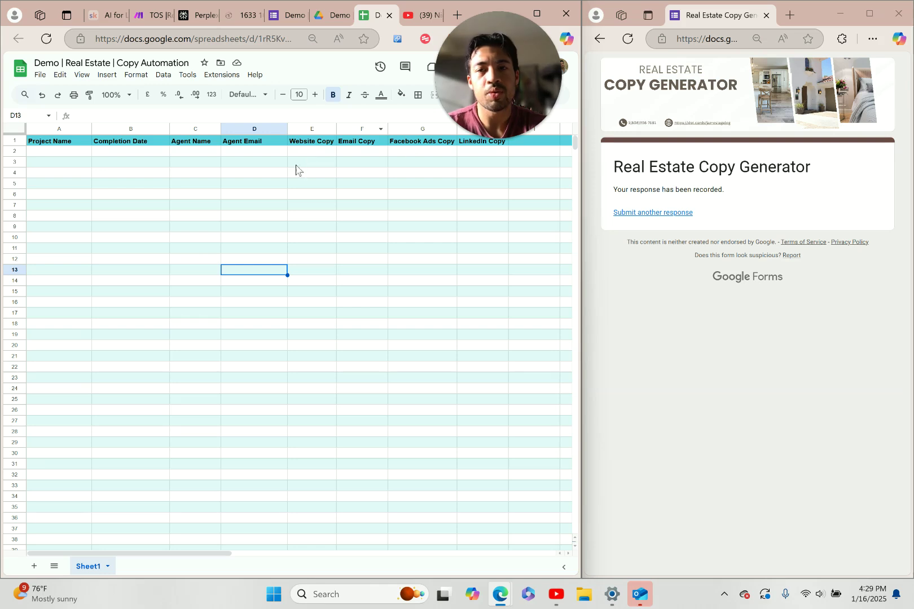
Check the Drive folder and running scenario, then view the new Palolo Single Family Home row
{"action": "left_click", "coordinate": [337, 17]}
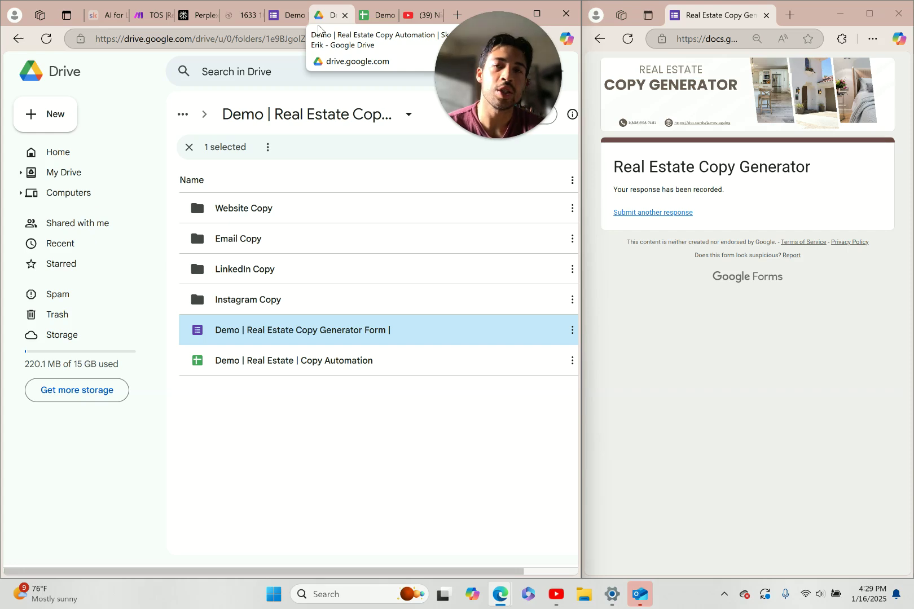
{"action": "left_click", "coordinate": [145, 15]}
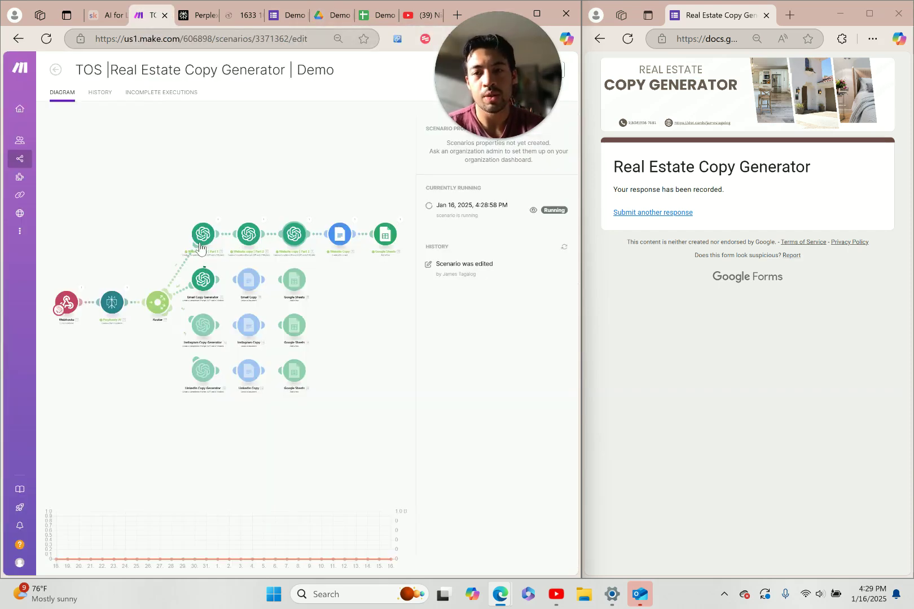
{"action": "left_click", "coordinate": [383, 15]}
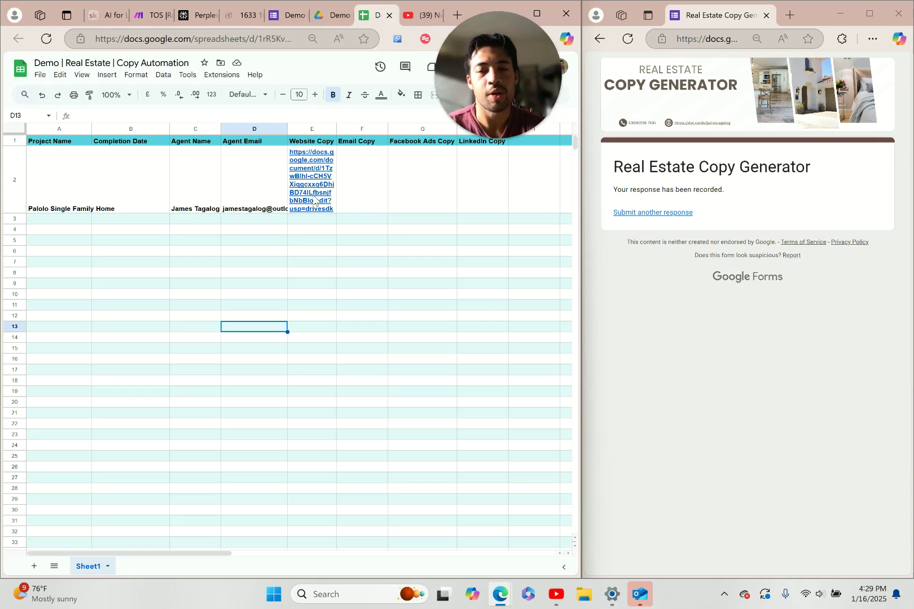
Preview the website copy doc linked in E2 and scroll through its text
{"action": "left_click", "coordinate": [430, 296]}
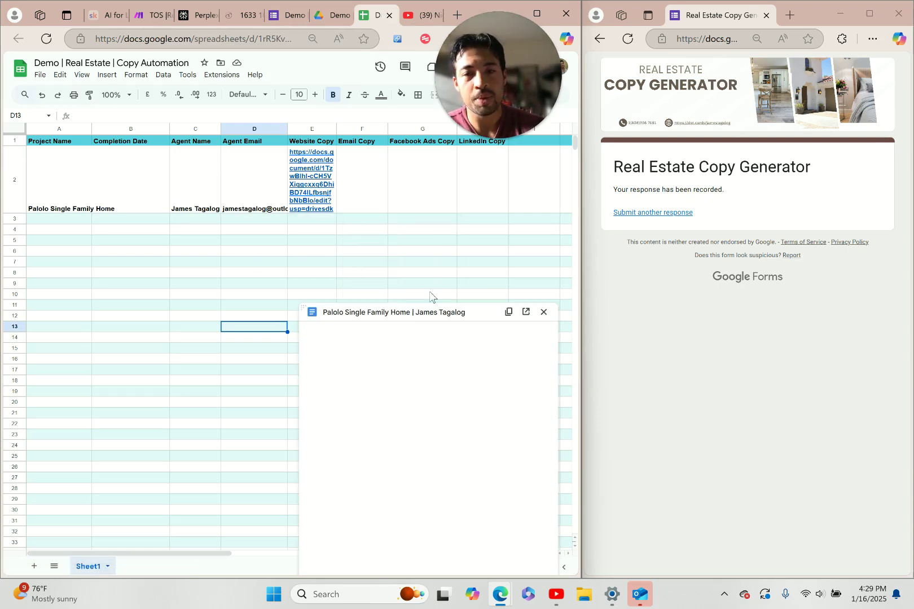
{"action": "scroll", "coordinate": [440, 378], "scroll_direction": "down", "scroll_amount": 3}
{"action": "scroll", "coordinate": [440, 377], "scroll_direction": "down", "scroll_amount": 3}
{"action": "scroll", "coordinate": [441, 377], "scroll_direction": "down", "scroll_amount": 3}
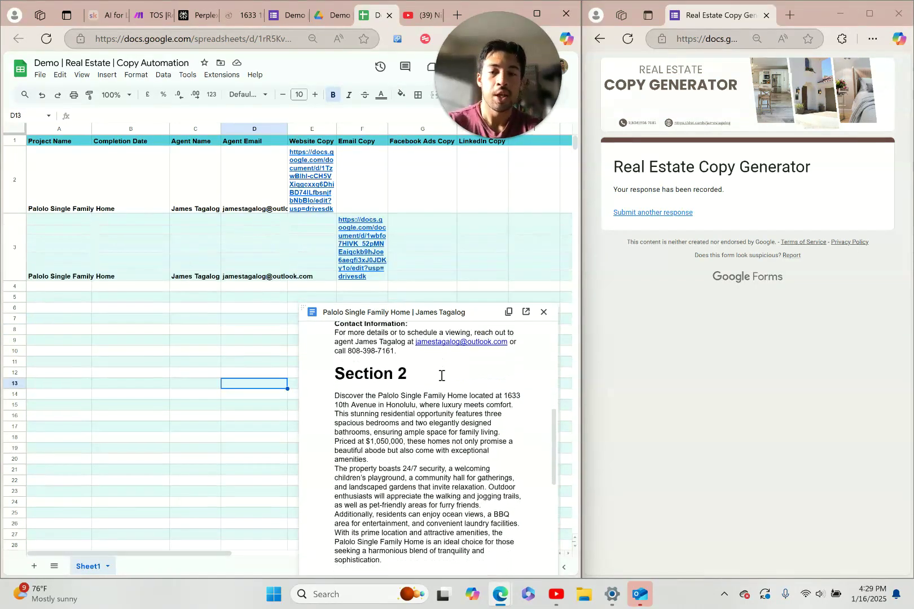
{"action": "scroll", "coordinate": [442, 376], "scroll_direction": "down", "scroll_amount": 4}
{"action": "scroll", "coordinate": [442, 376], "scroll_direction": "down", "scroll_amount": 2}
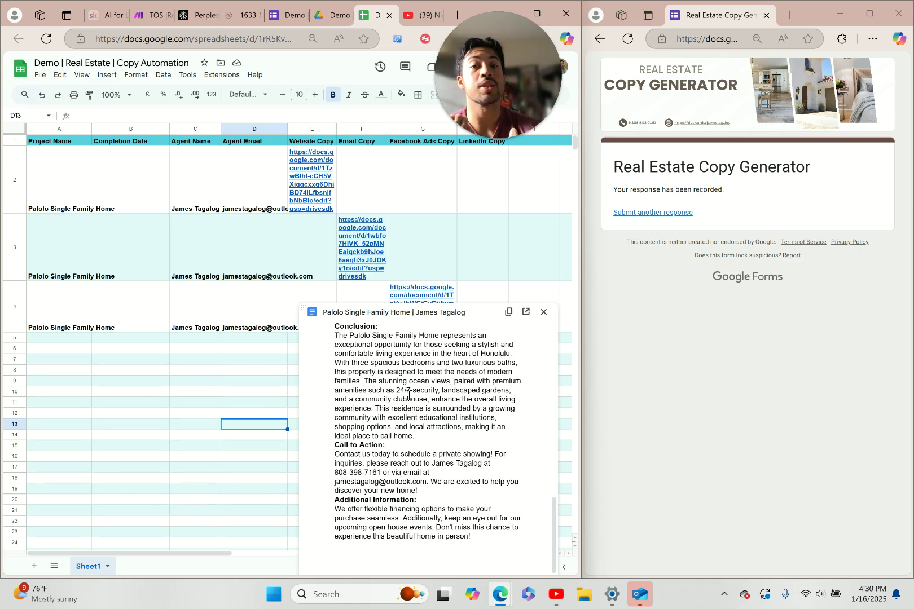
Close the website preview and preview the email copy doc linked in F3
{"action": "left_click", "coordinate": [373, 247]}
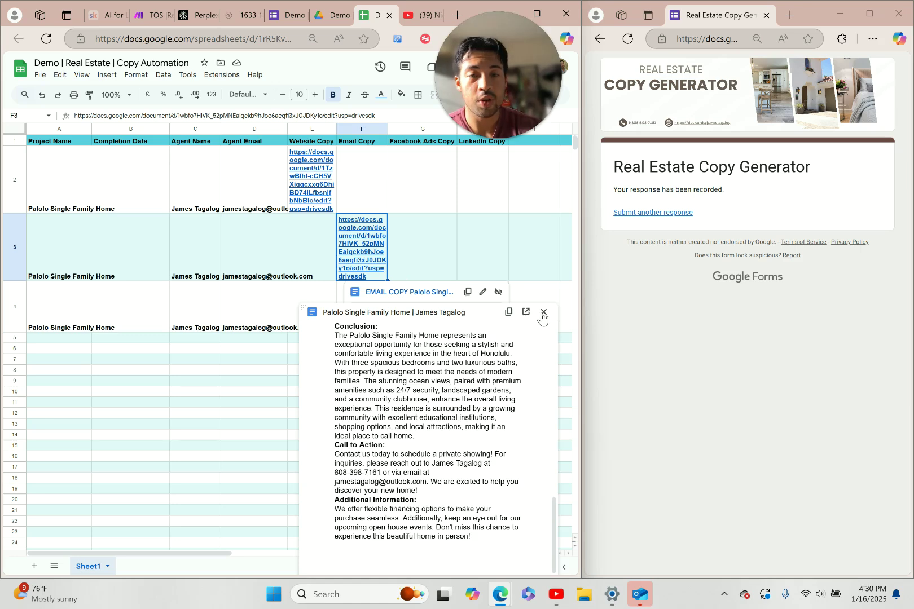
{"action": "left_click", "coordinate": [543, 312]}
{"action": "left_click", "coordinate": [477, 362]}
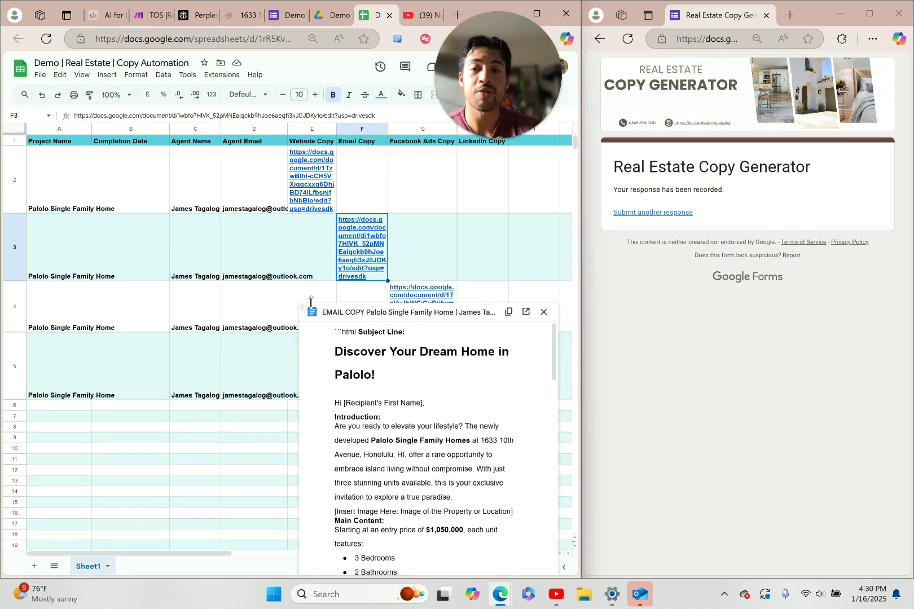
Read the email copy down to 'Schedule a Tour Today!' and its notes, then select G4's Facebook Ads link
{"action": "scroll", "coordinate": [431, 364], "scroll_direction": "down", "scroll_amount": 1}
{"action": "scroll", "coordinate": [432, 364], "scroll_direction": "down", "scroll_amount": 3}
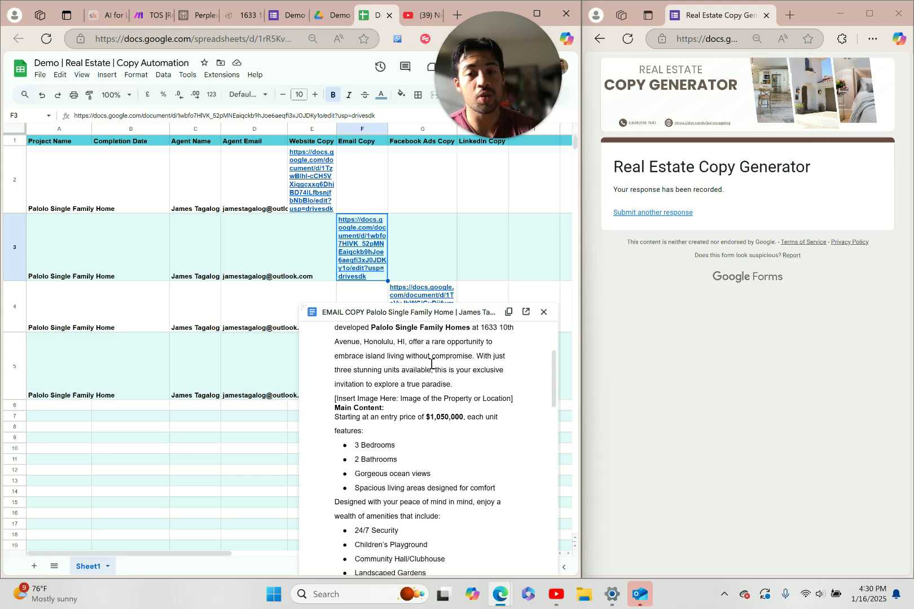
{"action": "scroll", "coordinate": [432, 364], "scroll_direction": "down", "scroll_amount": 2}
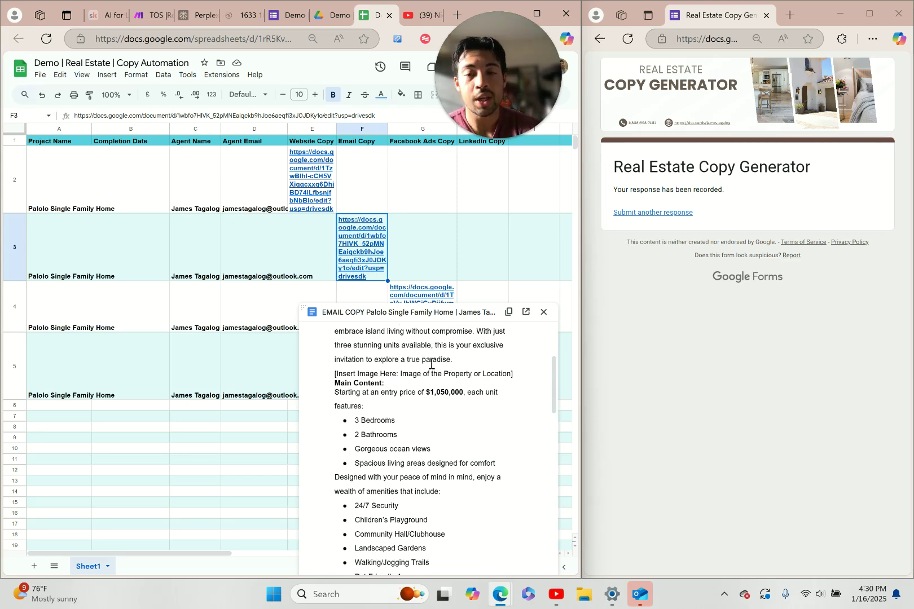
{"action": "scroll", "coordinate": [432, 364], "scroll_direction": "down", "scroll_amount": 4}
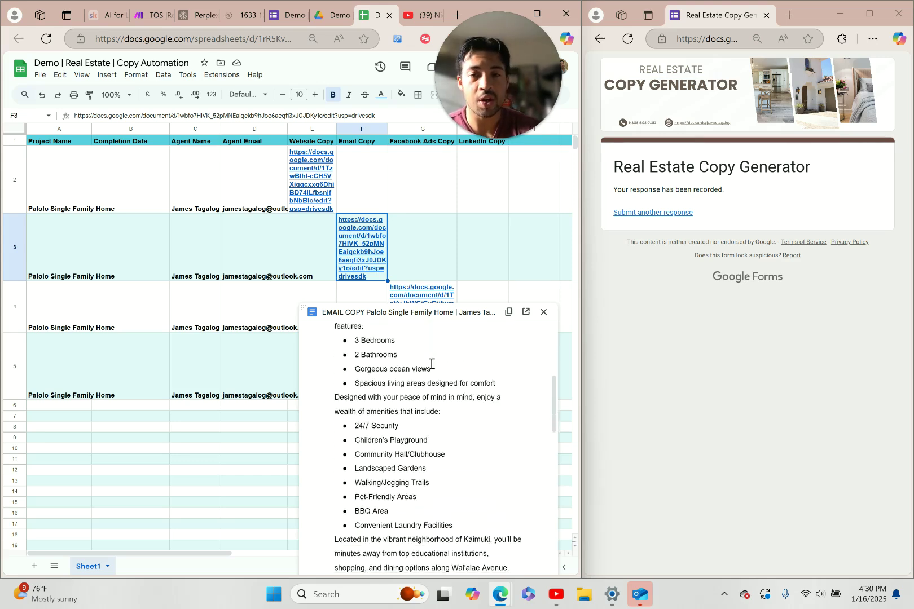
{"action": "scroll", "coordinate": [432, 364], "scroll_direction": "up", "scroll_amount": 3}
{"action": "scroll", "coordinate": [432, 364], "scroll_direction": "up", "scroll_amount": 1}
{"action": "scroll", "coordinate": [432, 364], "scroll_direction": "down", "scroll_amount": 4}
{"action": "scroll", "coordinate": [431, 364], "scroll_direction": "down", "scroll_amount": 3}
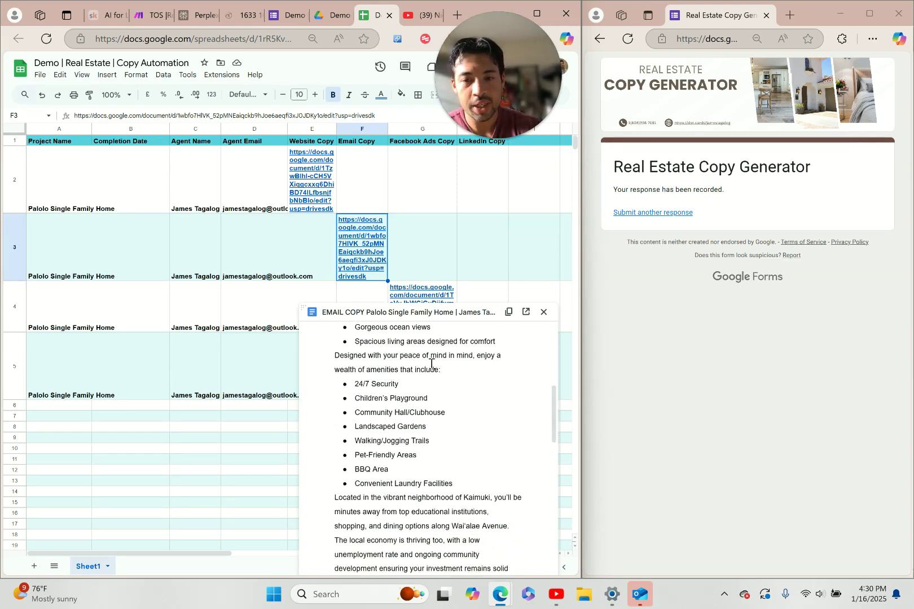
{"action": "scroll", "coordinate": [432, 364], "scroll_direction": "down", "scroll_amount": 5}
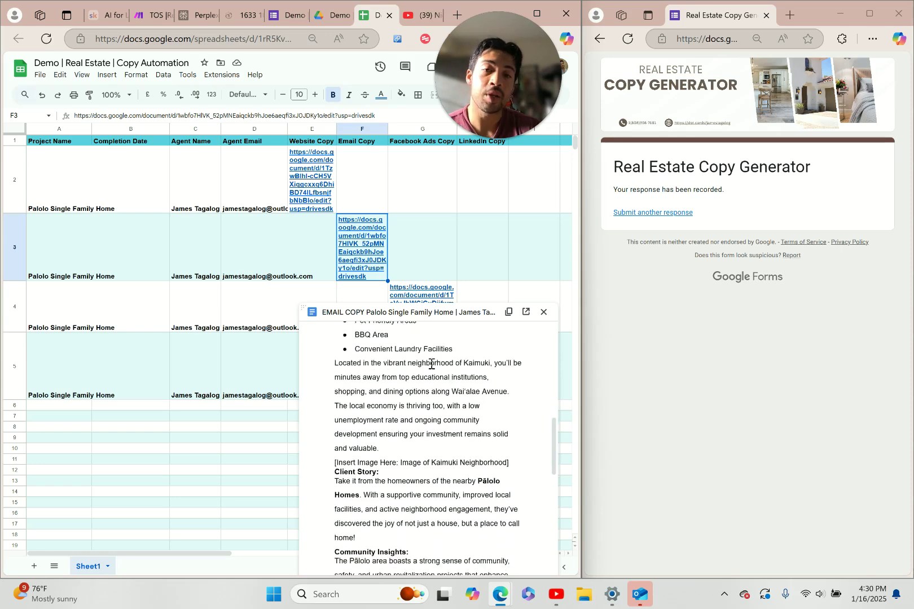
{"action": "scroll", "coordinate": [432, 364], "scroll_direction": "down", "scroll_amount": 3}
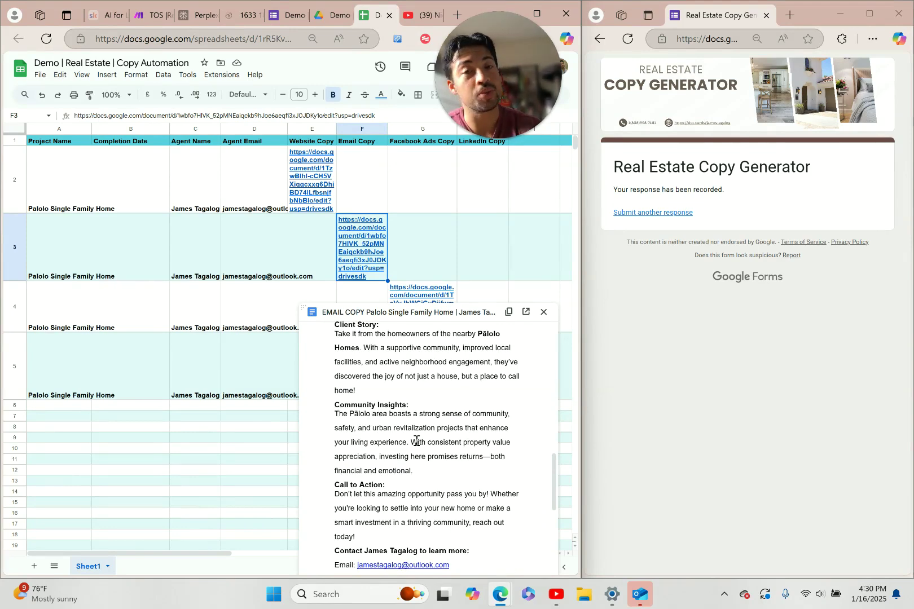
{"action": "scroll", "coordinate": [416, 440], "scroll_direction": "down", "scroll_amount": 2}
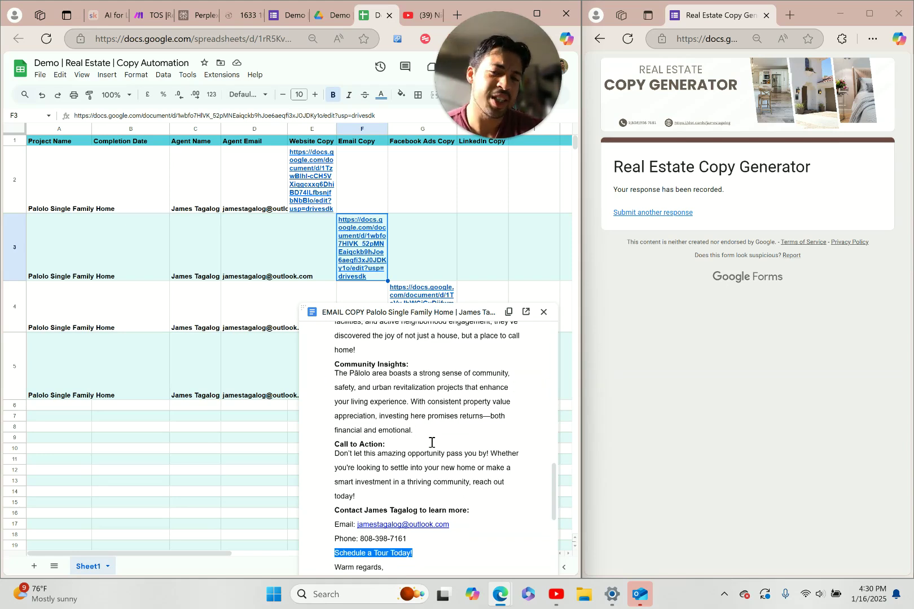
{"action": "scroll", "coordinate": [432, 443], "scroll_direction": "down", "scroll_amount": 1}
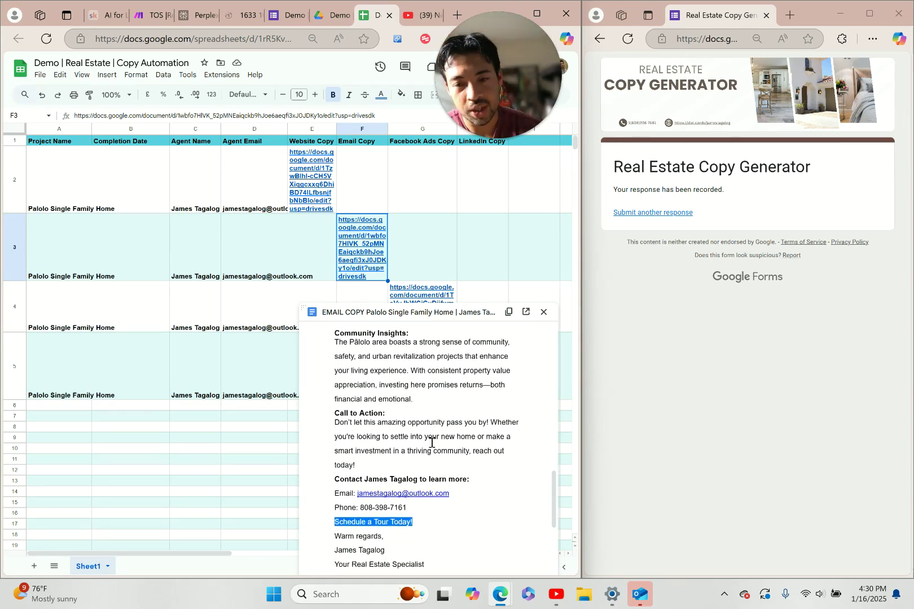
{"action": "scroll", "coordinate": [431, 443], "scroll_direction": "down", "scroll_amount": 1}
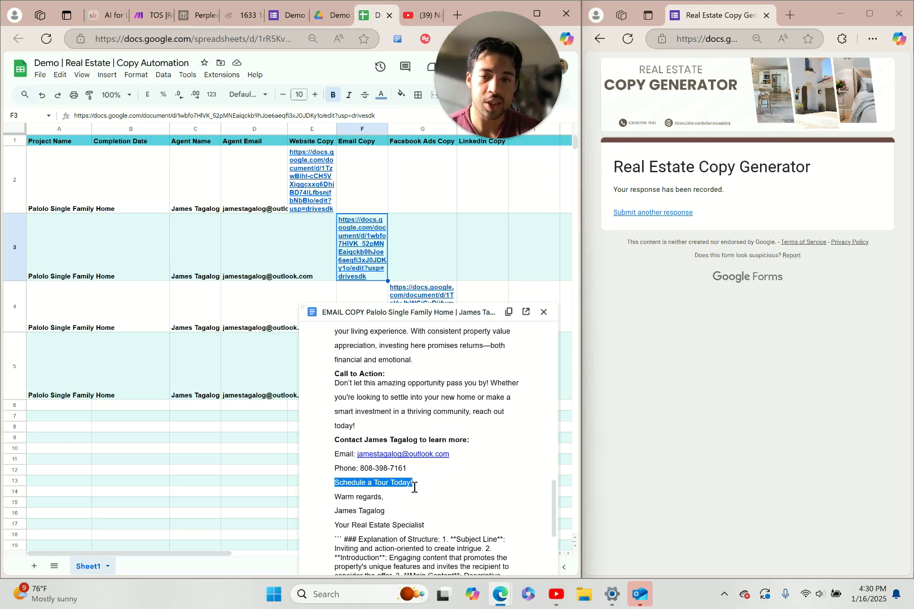
{"action": "scroll", "coordinate": [433, 412], "scroll_direction": "down", "scroll_amount": 4}
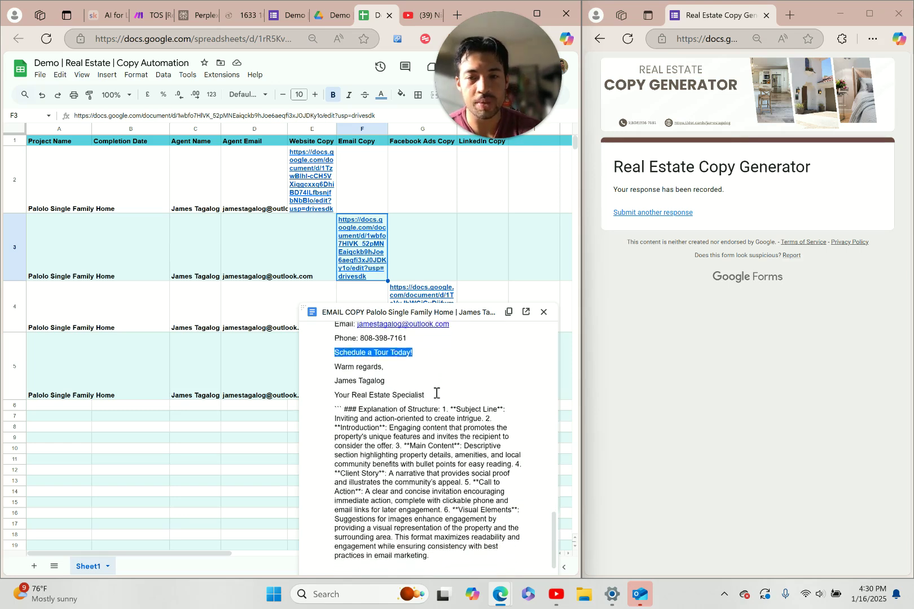
{"action": "left_click", "coordinate": [433, 293]}
Swap the email preview for G4's Facebook Ads doc and review its three hashtagged captions
{"action": "left_click", "coordinate": [544, 312]}
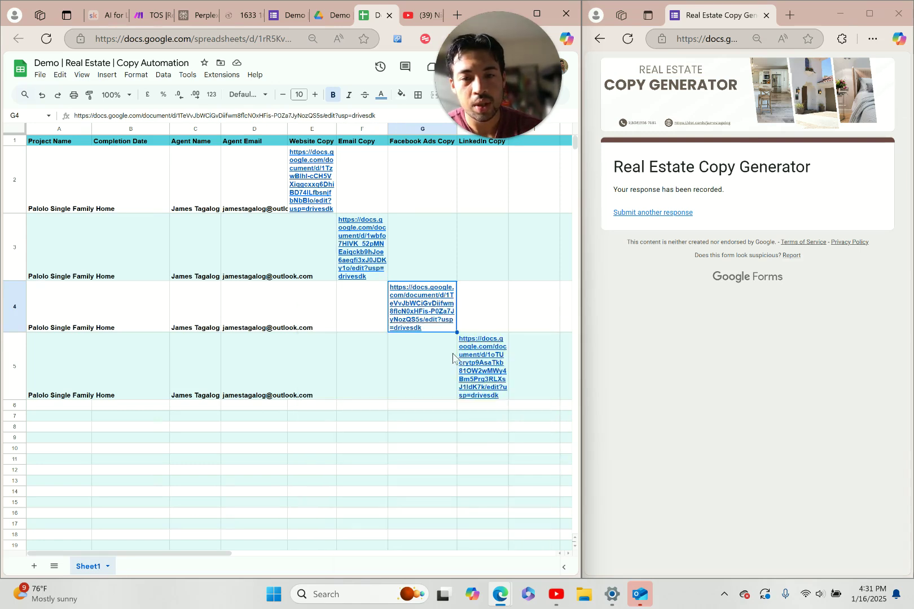
{"action": "double_click", "coordinate": [427, 312]}
{"action": "mouse_move", "coordinate": [512, 374]}
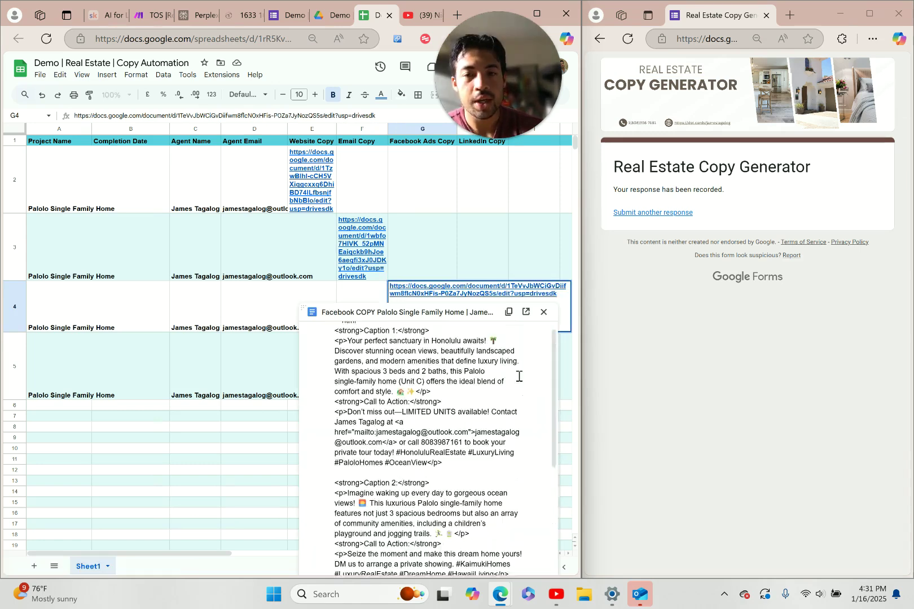
{"action": "scroll", "coordinate": [518, 377], "scroll_direction": "down", "scroll_amount": 1}
{"action": "scroll", "coordinate": [519, 377], "scroll_direction": "down", "scroll_amount": 2}
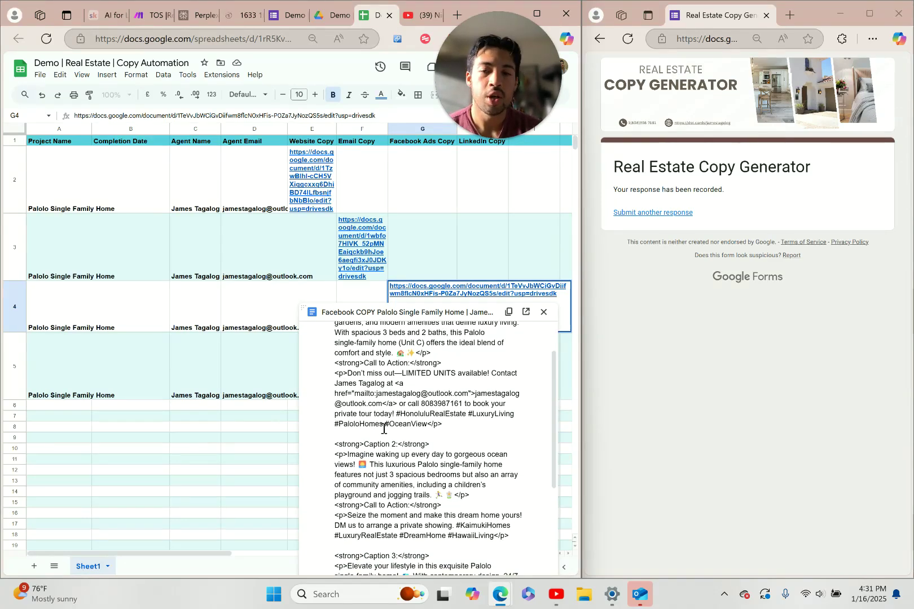
{"action": "scroll", "coordinate": [384, 429], "scroll_direction": "down", "scroll_amount": 3}
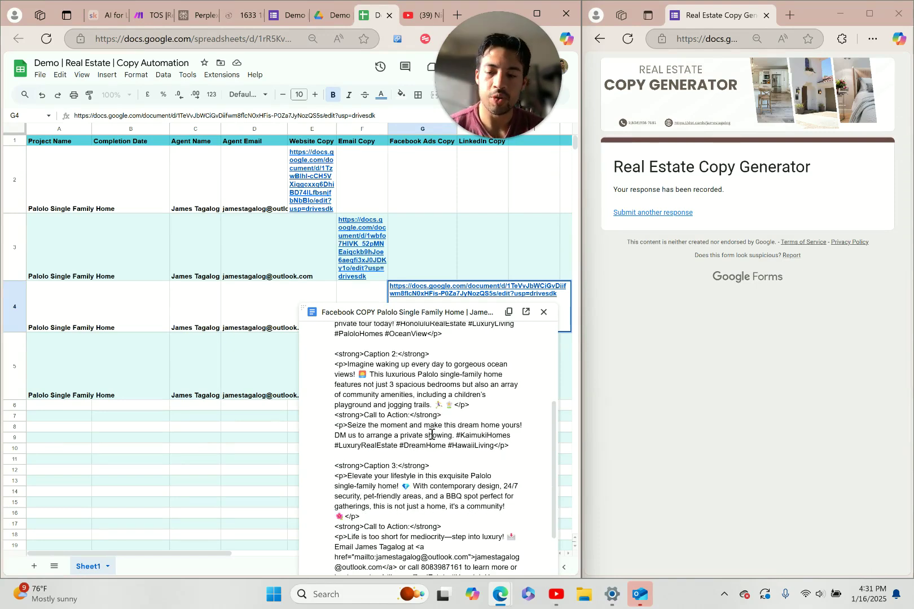
{"action": "key", "text": "ctrl+a"}
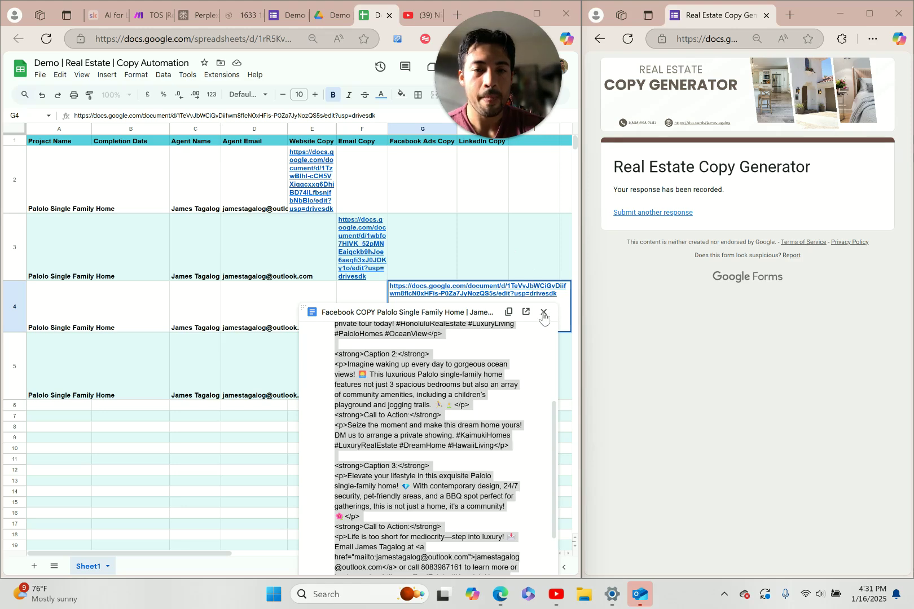
{"action": "left_click", "coordinate": [474, 370]}
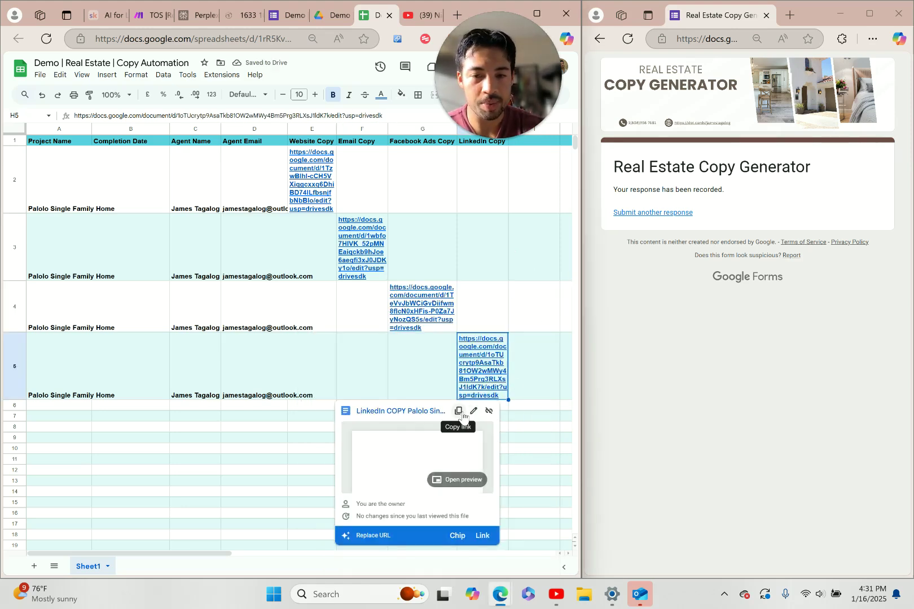
Preview and read through the LinkedIn Copy doc linked in H5, then close it
{"action": "left_click", "coordinate": [457, 479]}
{"action": "scroll", "coordinate": [442, 399], "scroll_direction": "down", "scroll_amount": 5}
{"action": "scroll", "coordinate": [442, 400], "scroll_direction": "down", "scroll_amount": 4}
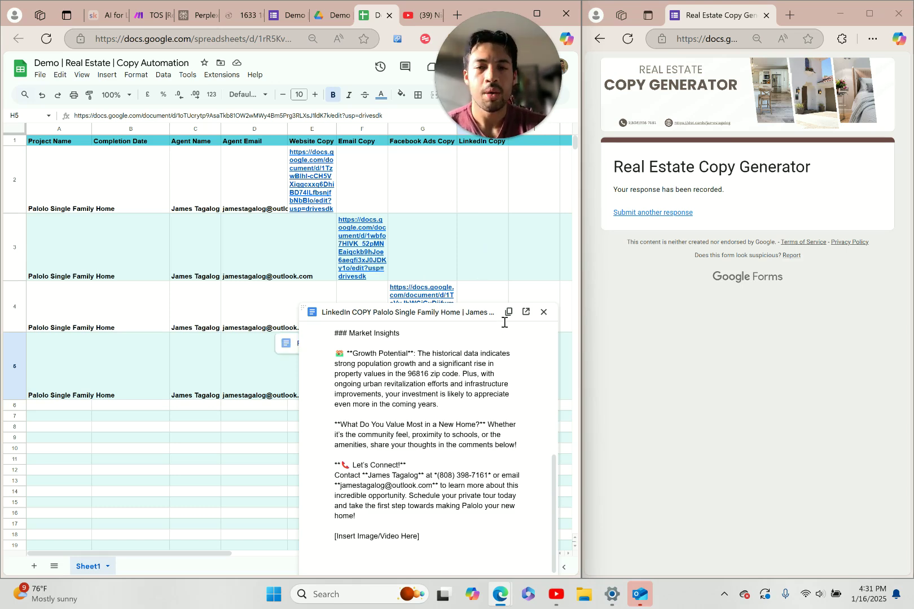
{"action": "left_click", "coordinate": [544, 312]}
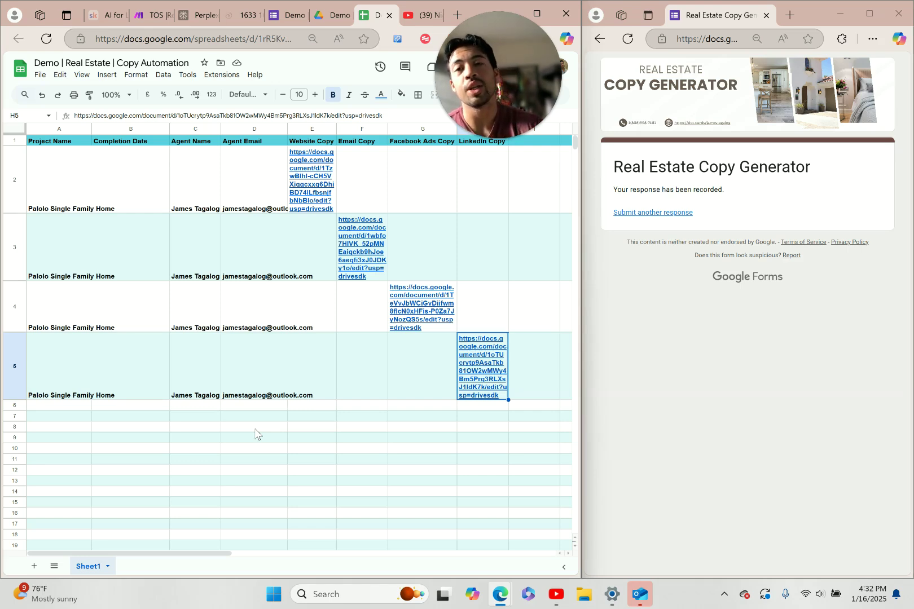
Review the Make scenario's History pane, then bring up the AI Ranking YouTube channel
{"action": "left_click", "coordinate": [151, 15]}
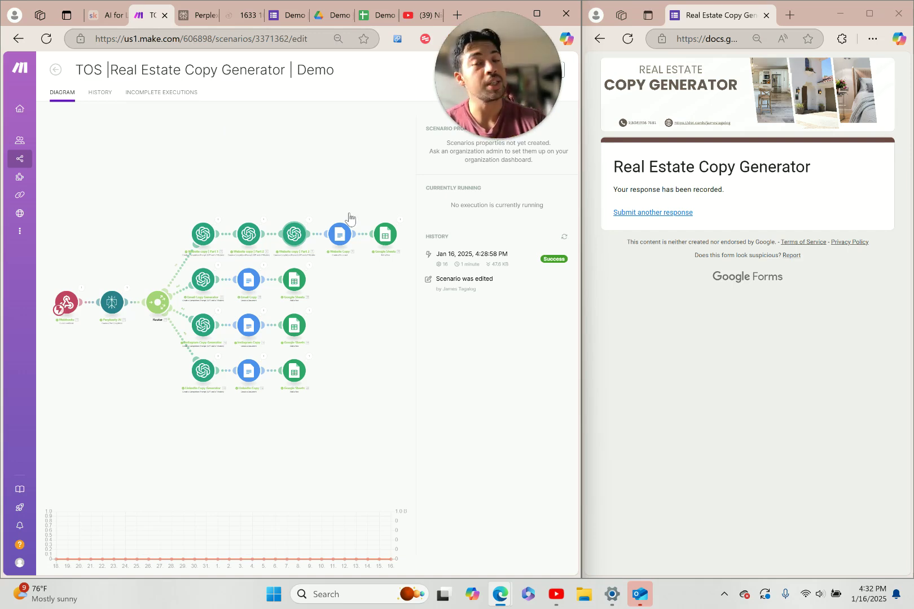
{"action": "left_click", "coordinate": [424, 17]}
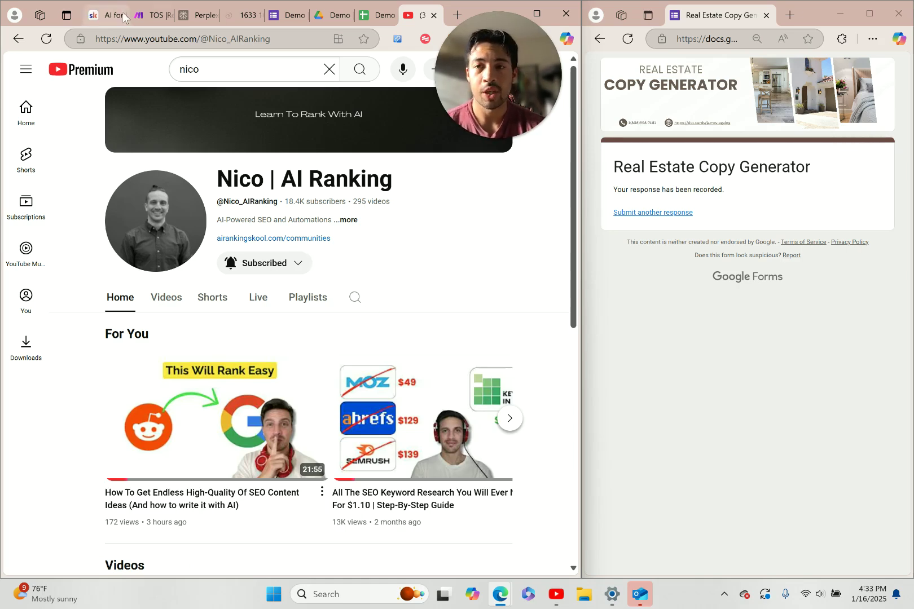
Go to the Skool community's Classroom listing the Hospitality | AI for Airbnb & Hotels course
{"action": "mouse_move", "coordinate": [111, 21]}
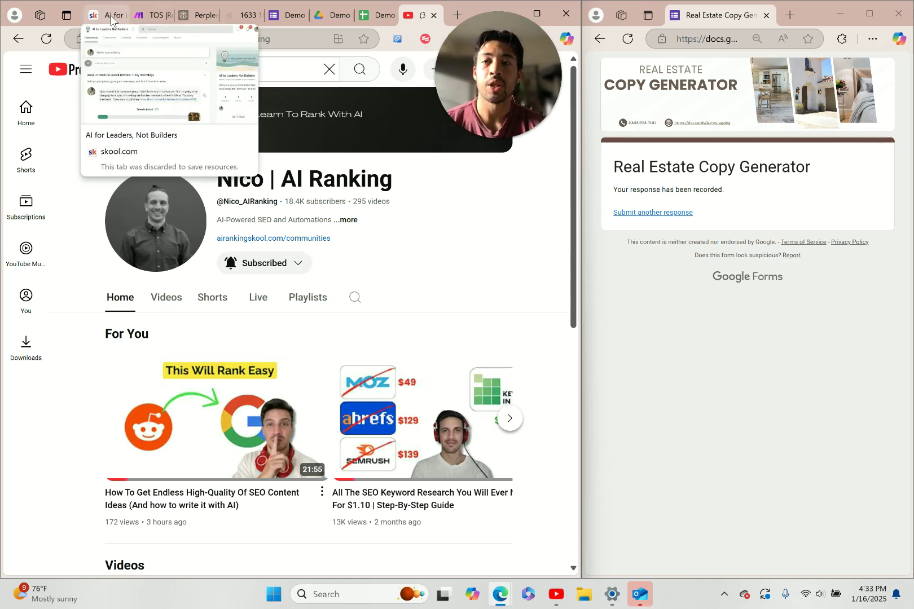
{"action": "left_click", "coordinate": [111, 19]}
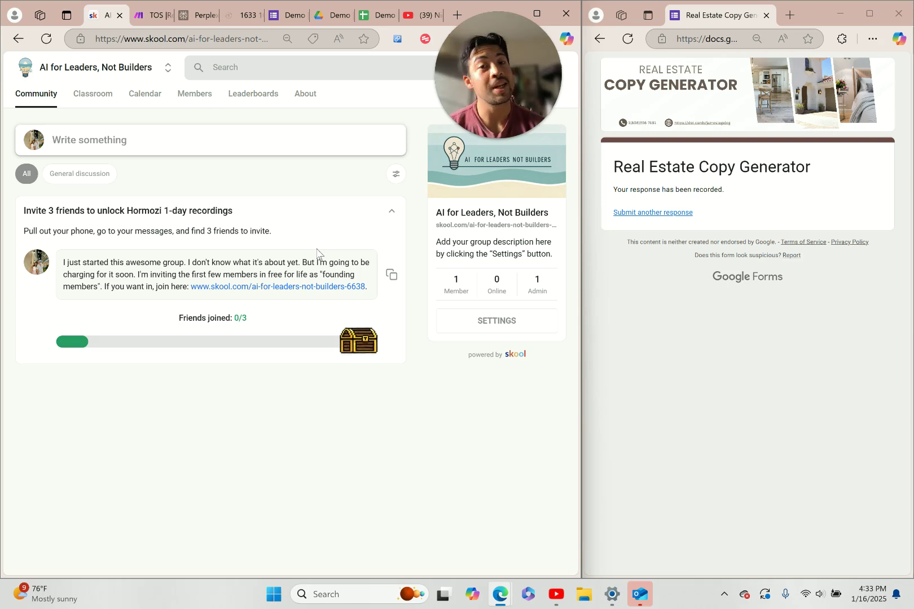
{"action": "left_click", "coordinate": [84, 100]}
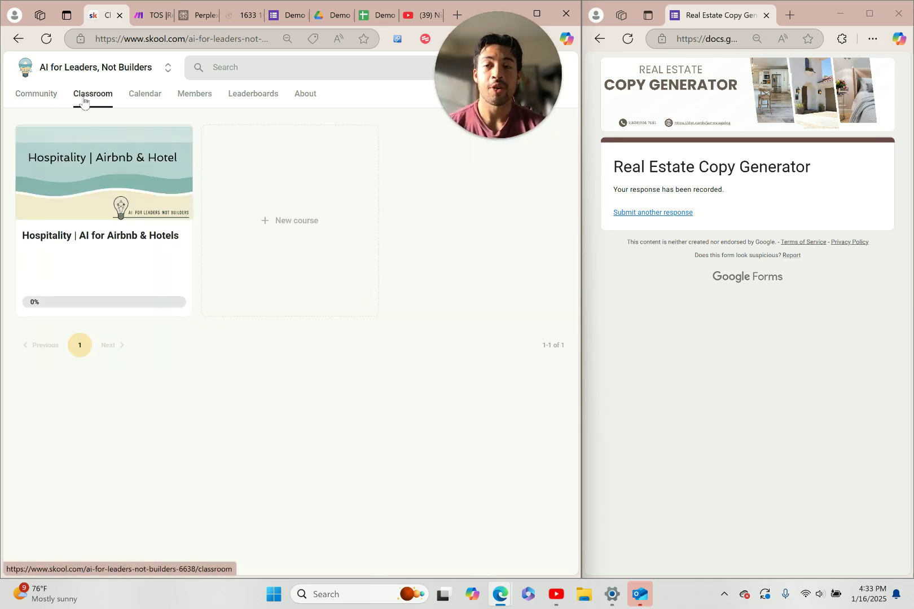